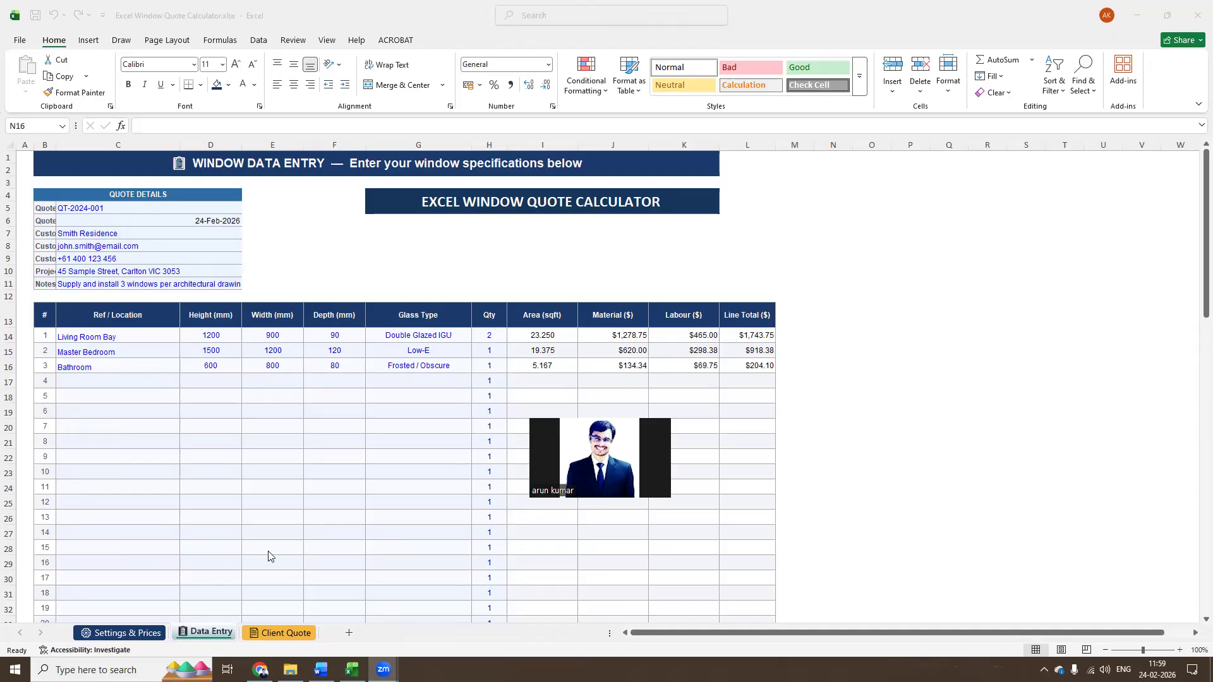
Open the Settings & Prices sheet and review the company information entries from company name to registration number
{"action": "left_click", "coordinate": [124, 633]}
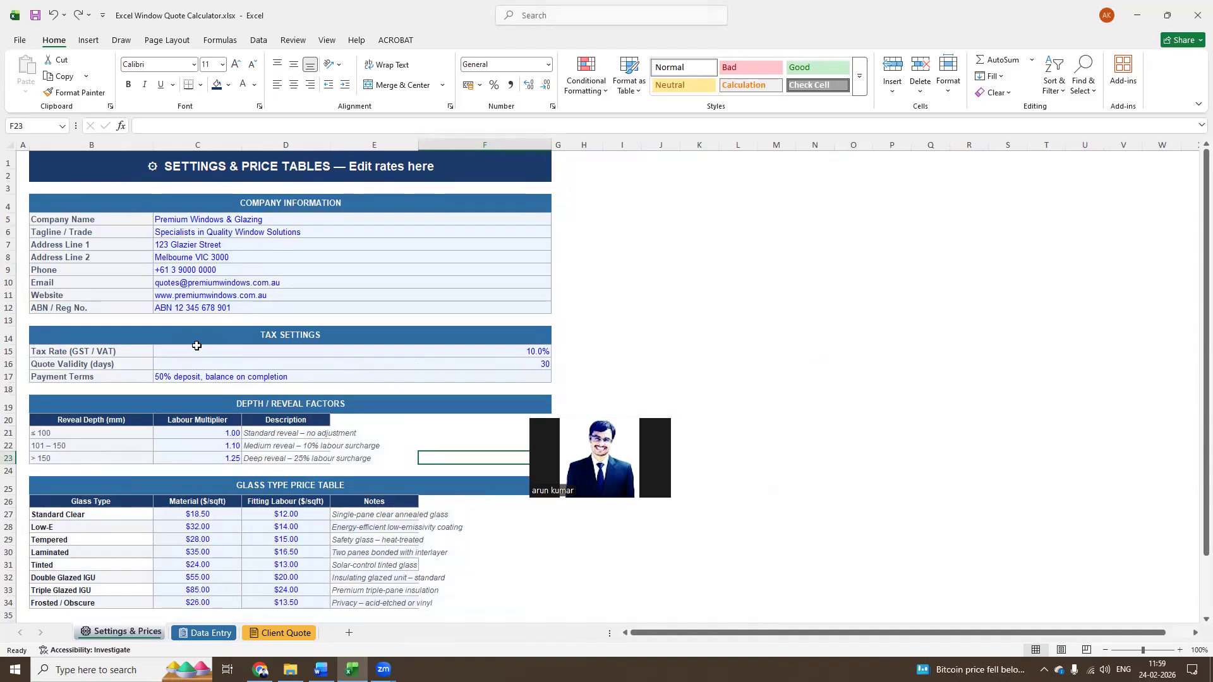
{"action": "left_click", "coordinate": [201, 311]}
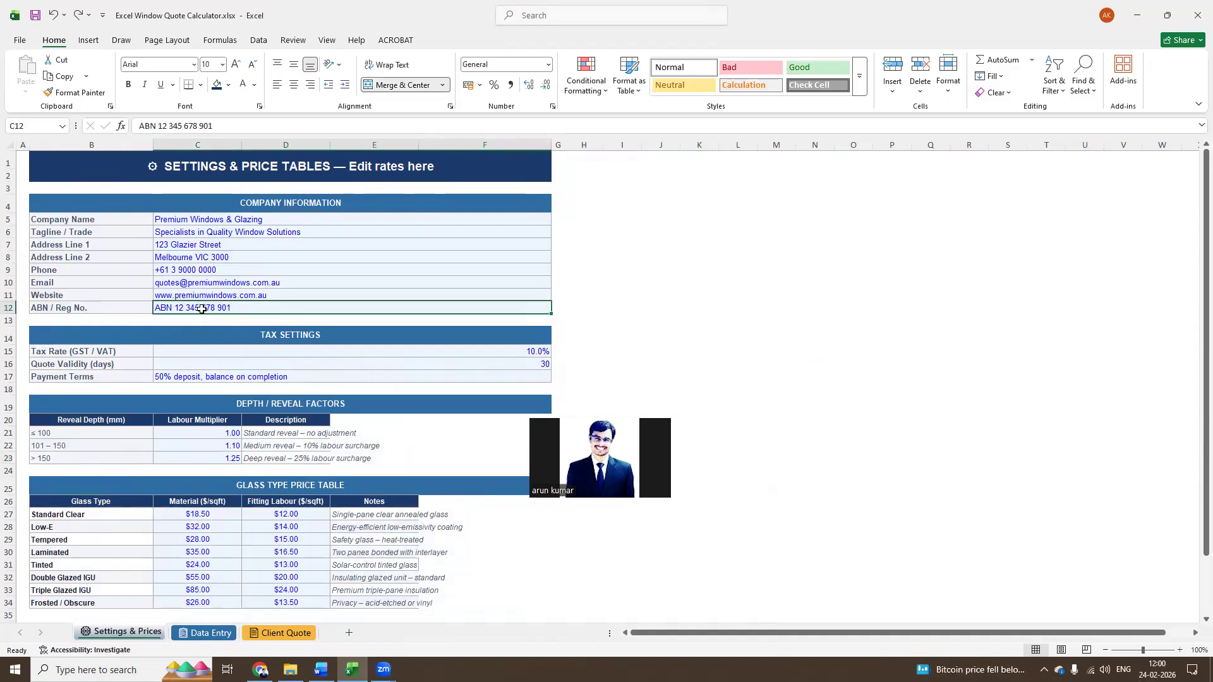
{"action": "left_click_drag", "start_coordinate": [226, 215], "coordinate": [228, 313]}
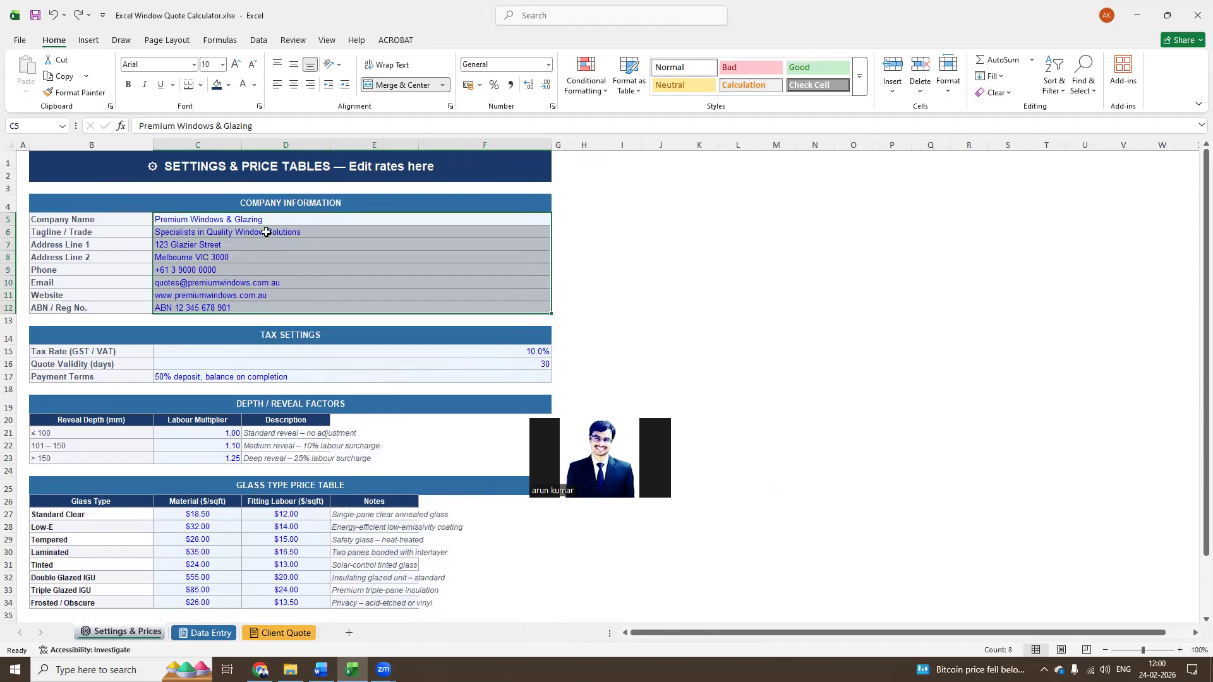
Align the tax rate and quote validity values in the Tax Settings section to the left and top of their cells
{"action": "left_click", "coordinate": [341, 351]}
{"action": "left_click_drag", "start_coordinate": [342, 351], "coordinate": [341, 365]}
{"action": "left_click", "coordinate": [278, 84]}
{"action": "left_click", "coordinate": [277, 64]}
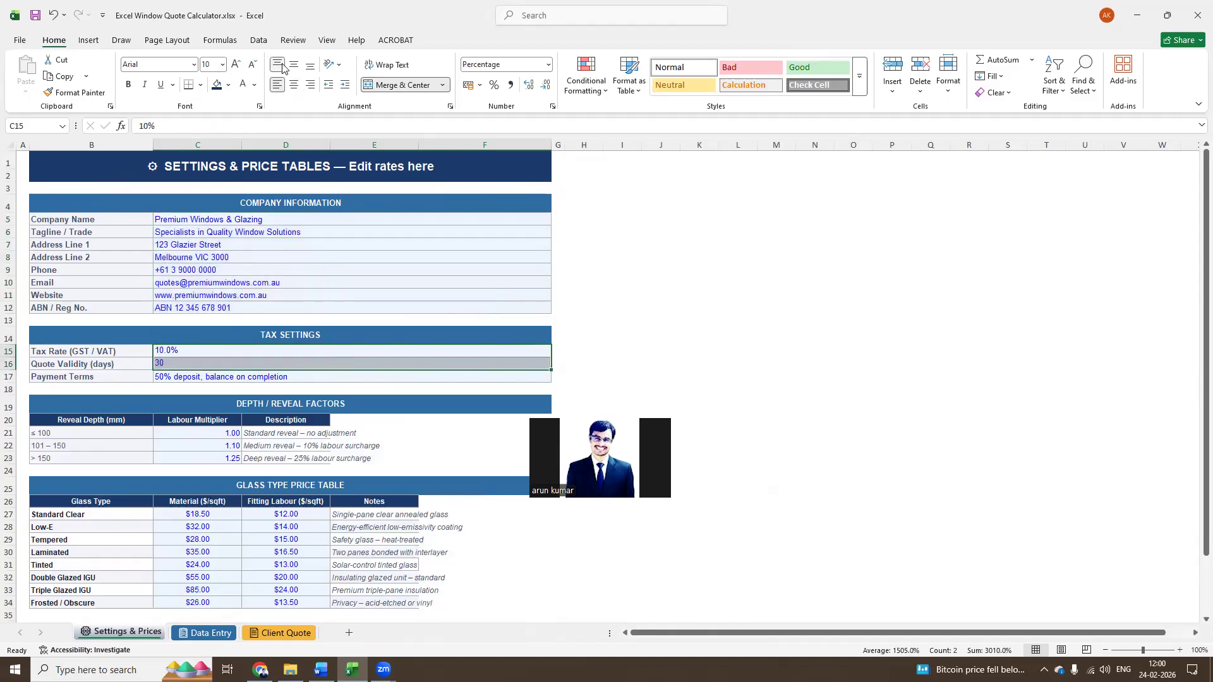
Review the tax rate, quote validity and payment terms entries in the Tax Settings section
{"action": "left_click", "coordinate": [195, 353]}
{"action": "key", "text": "Down"}
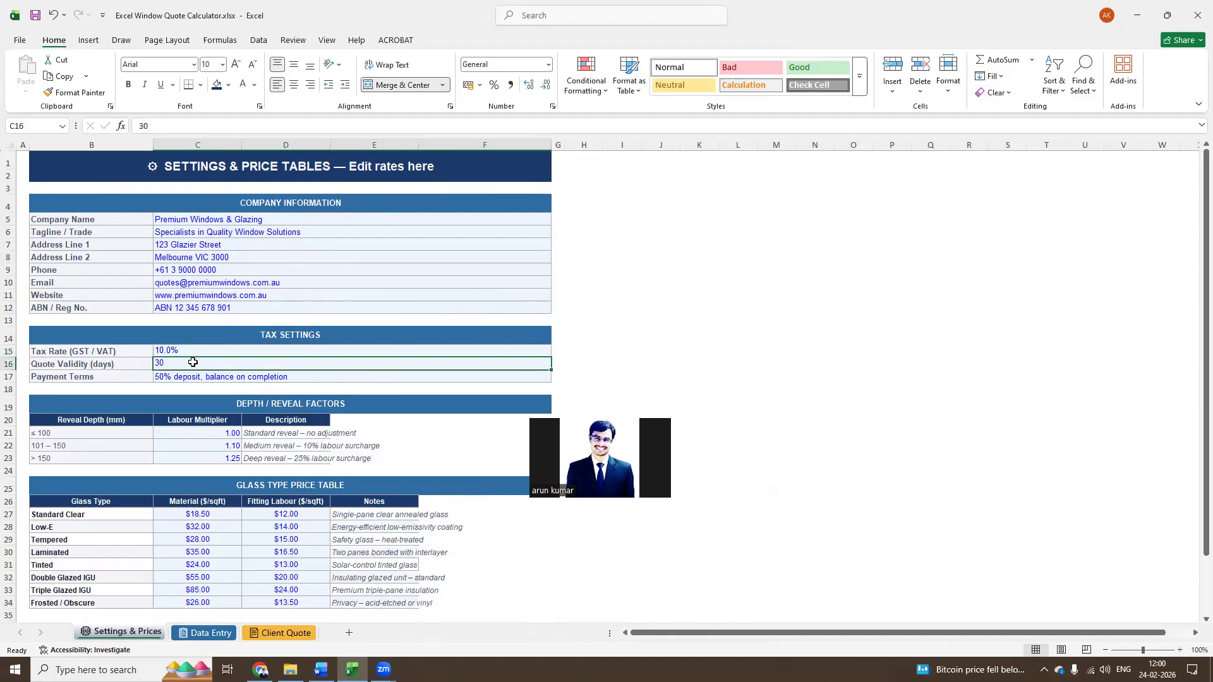
{"action": "left_click", "coordinate": [198, 351]}
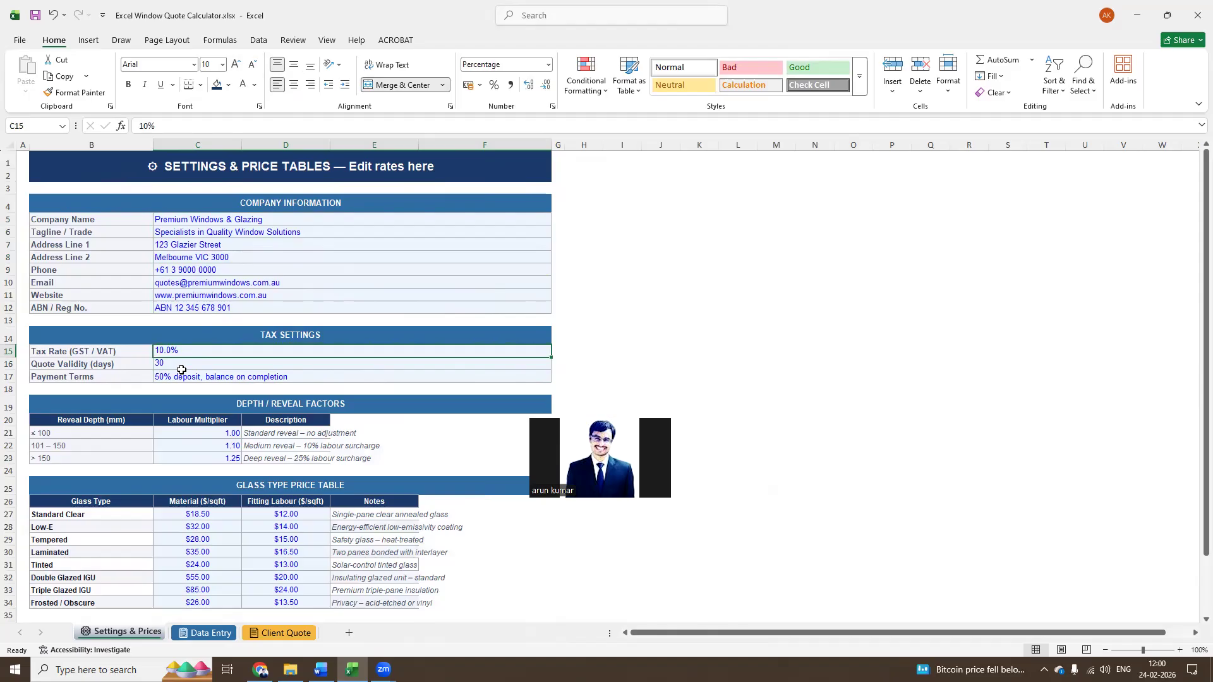
{"action": "left_click", "coordinate": [181, 369]}
{"action": "left_click", "coordinate": [211, 380]}
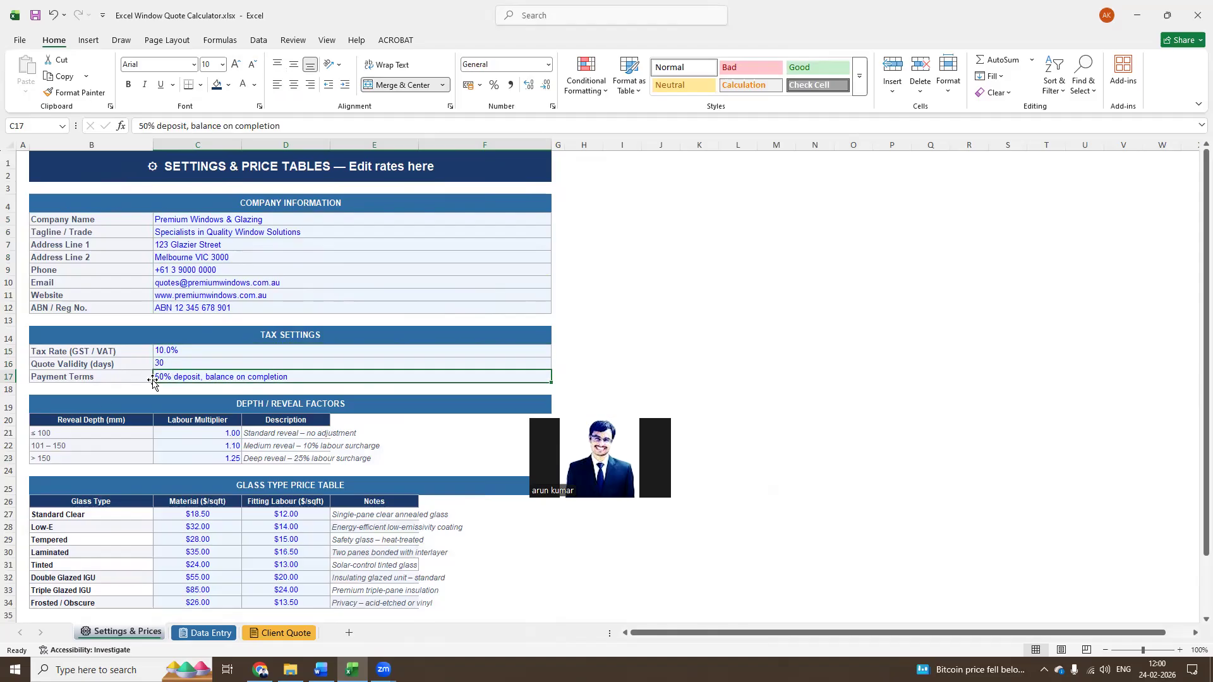
Examine the reveal depth ranges and their labour multipliers in the Depth / Reveal Factors table
{"action": "scroll", "coordinate": [104, 401], "scroll_direction": "down", "scroll_amount": 2}
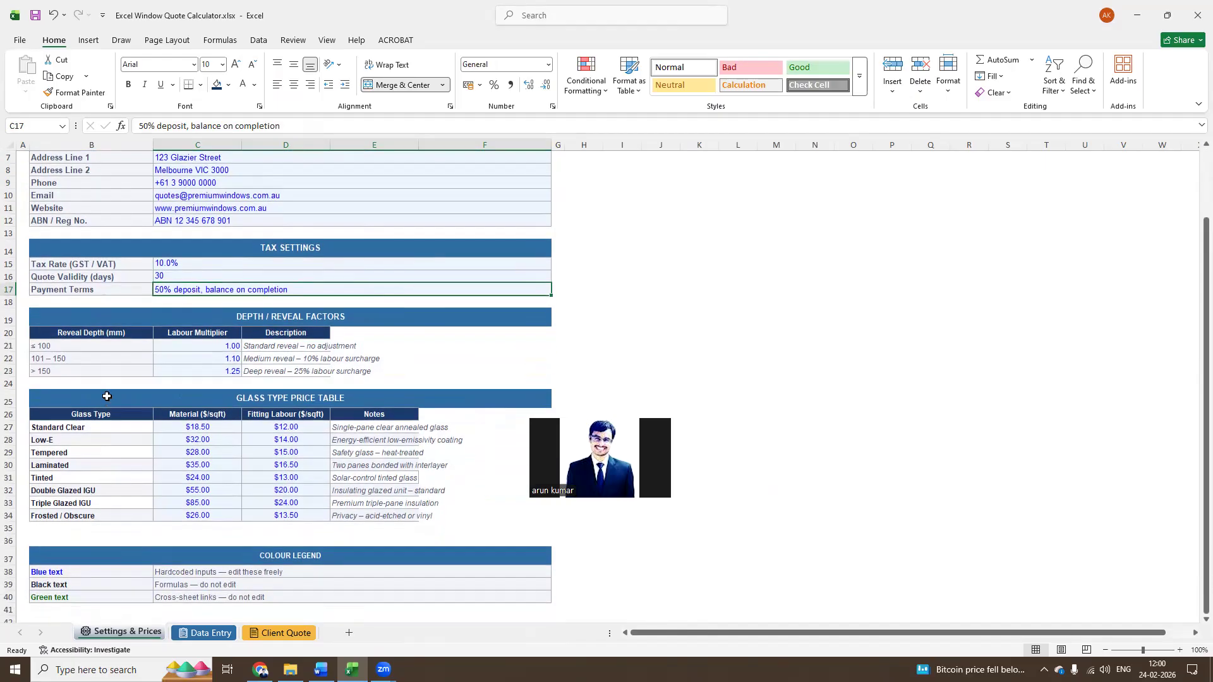
{"action": "left_click", "coordinate": [225, 343]}
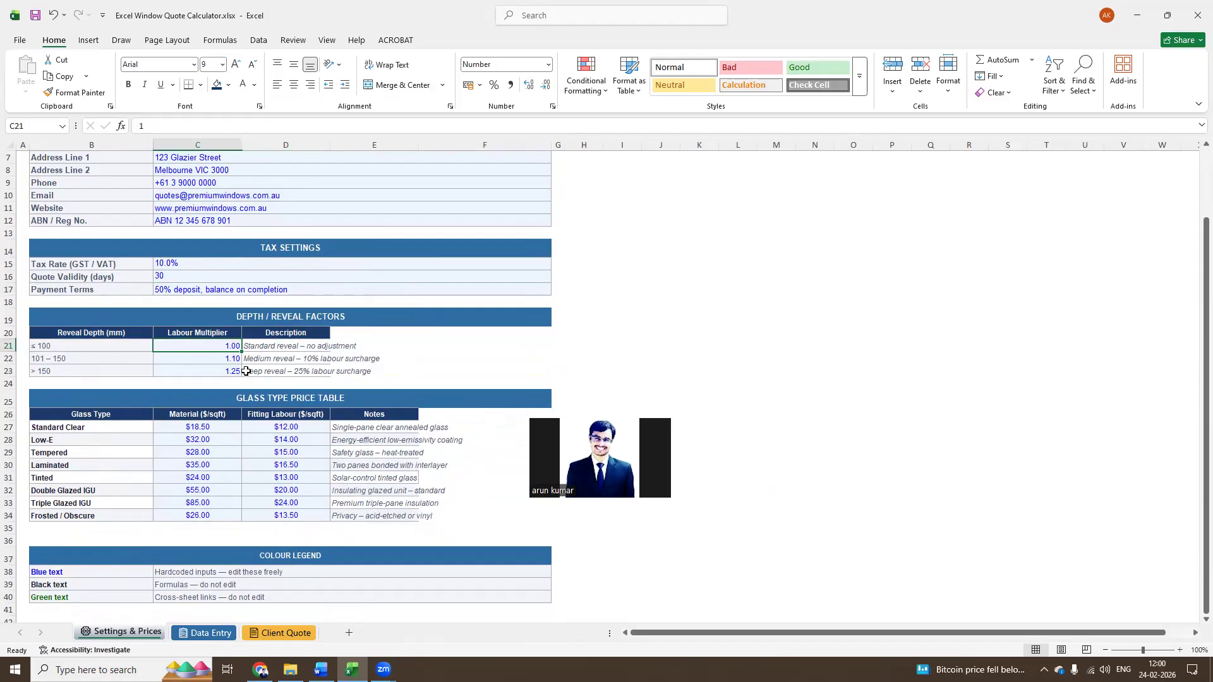
{"action": "left_click", "coordinate": [113, 341]}
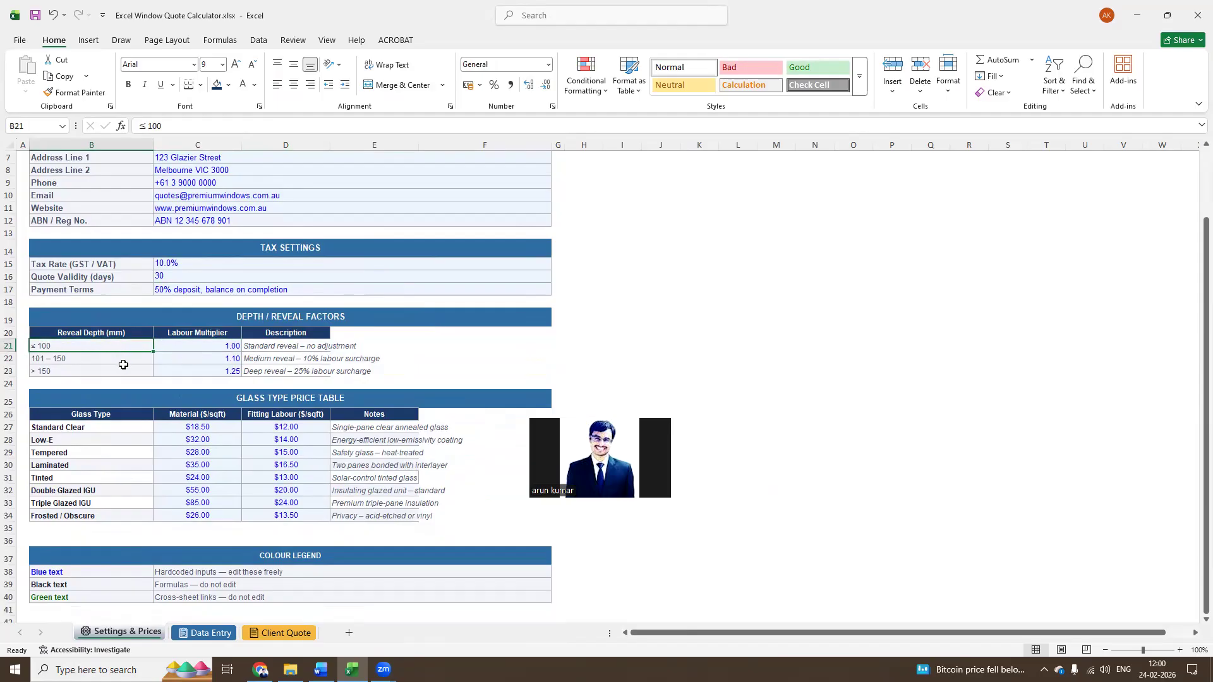
{"action": "left_click", "coordinate": [90, 374]}
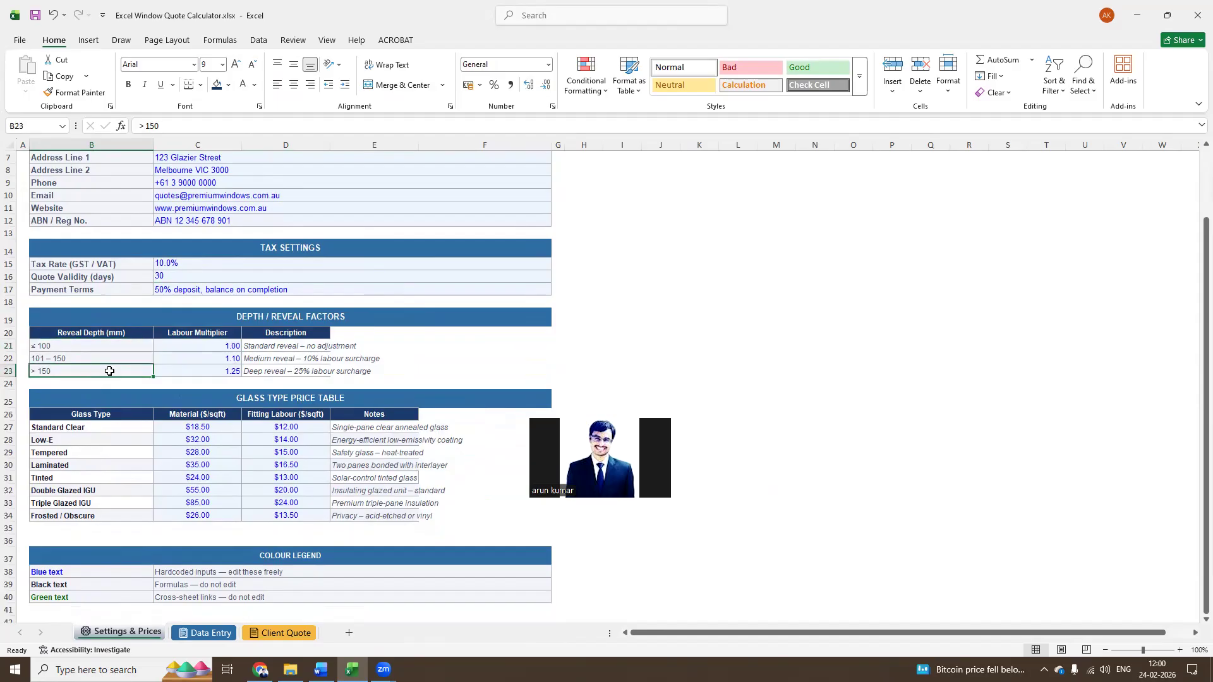
{"action": "left_click_drag", "start_coordinate": [200, 347], "coordinate": [198, 367]}
{"action": "left_click", "coordinate": [210, 350]}
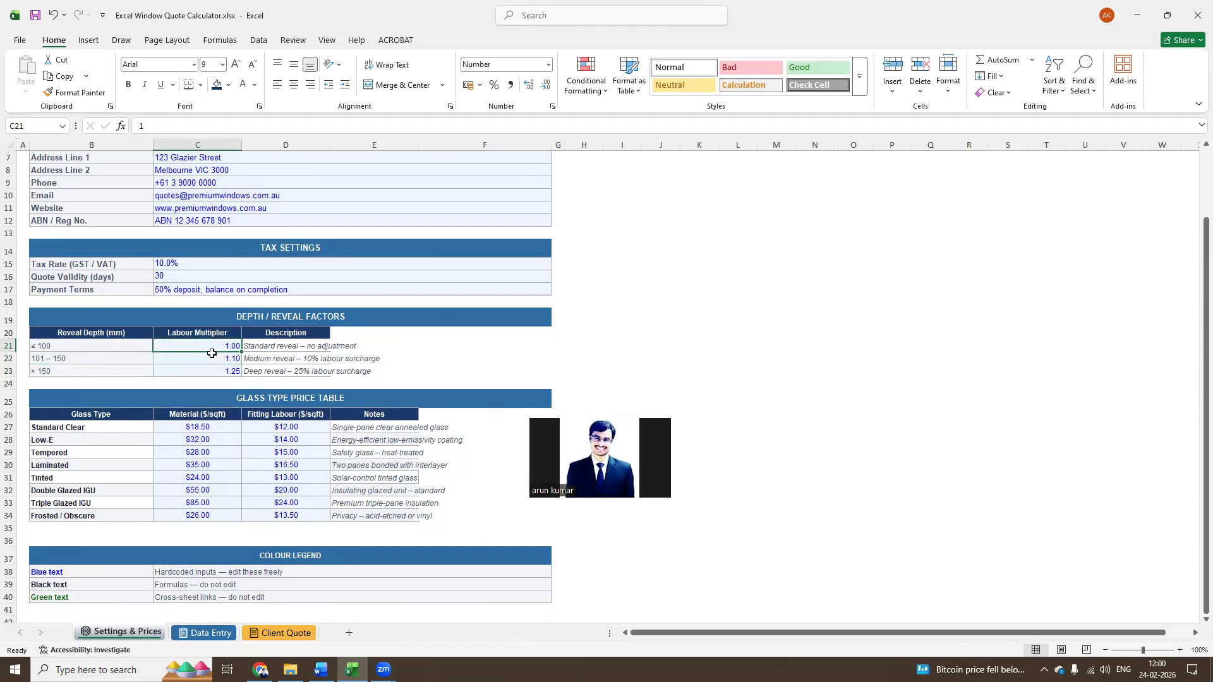
{"action": "left_click", "coordinate": [211, 360]}
{"action": "left_click", "coordinate": [216, 348]}
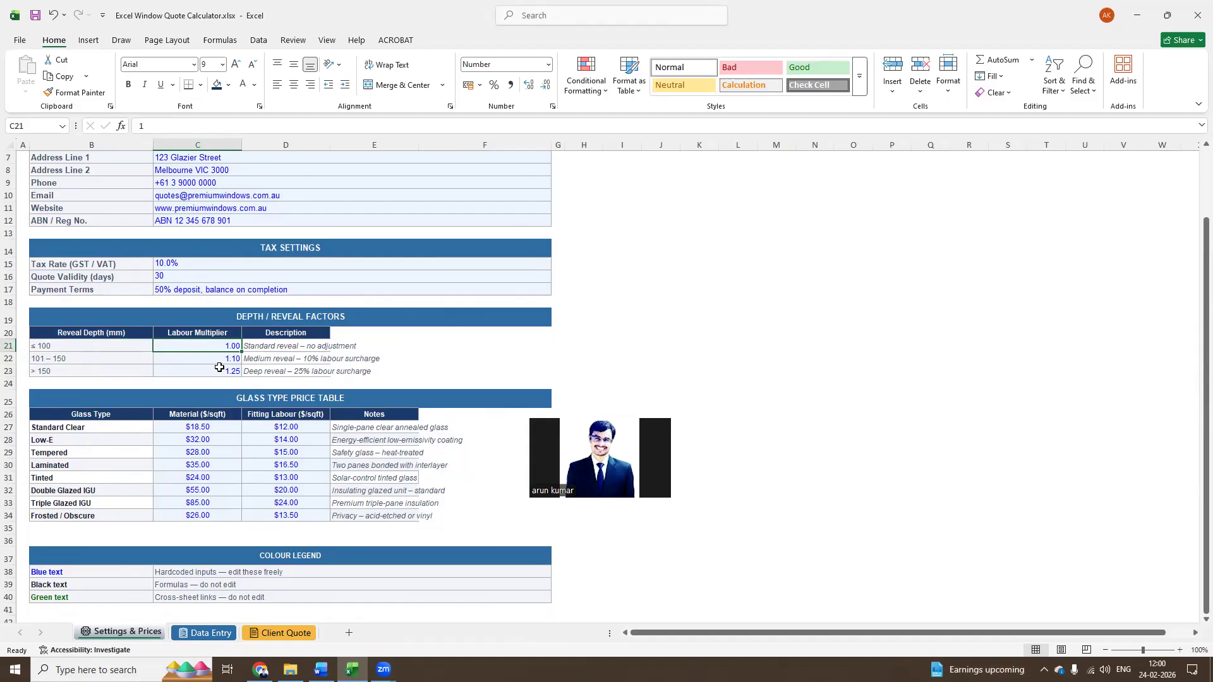
{"action": "left_click", "coordinate": [203, 373]}
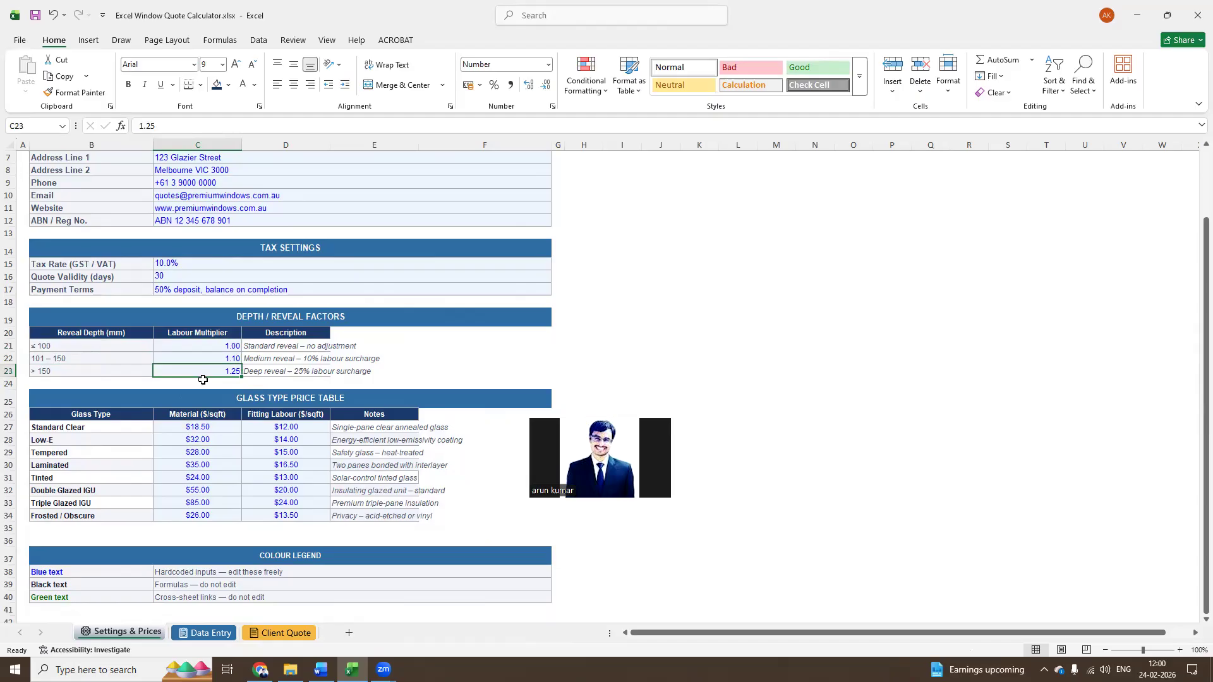
{"action": "left_click_drag", "start_coordinate": [221, 347], "coordinate": [225, 366]}
{"action": "left_click", "coordinate": [223, 358]}
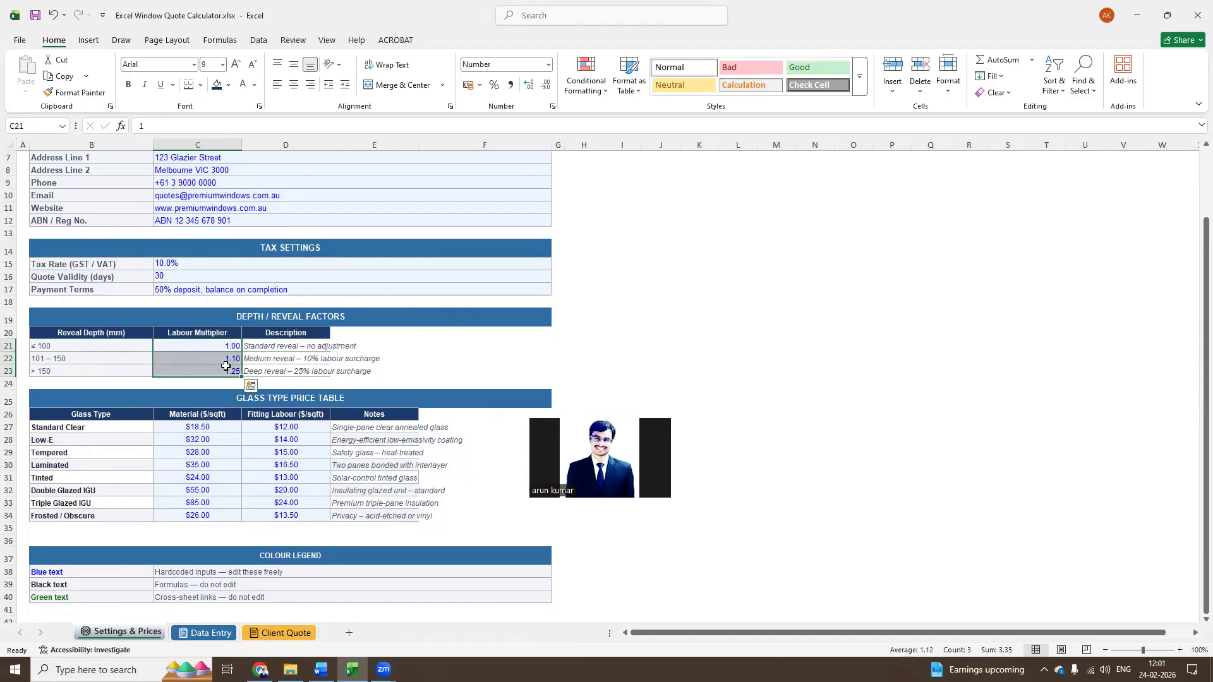
Examine the Glass Type Price Table, covering the glass types, material prices and fitting labour rates per square foot
{"action": "left_click", "coordinate": [250, 396]}
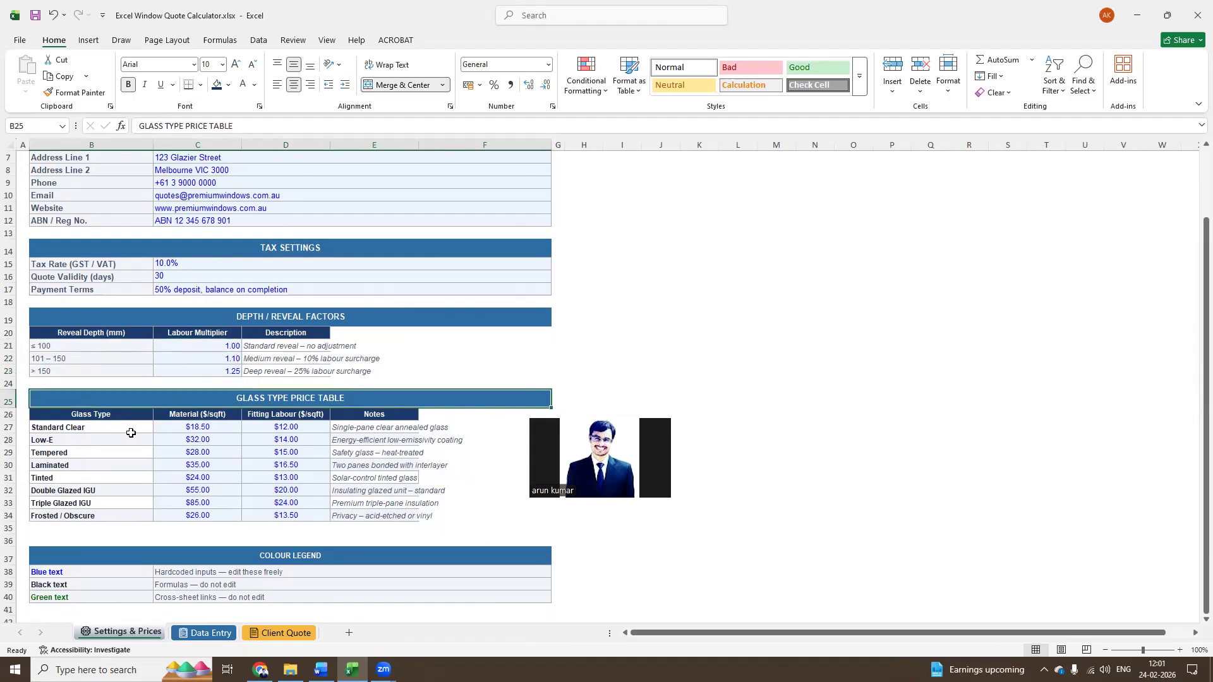
{"action": "left_click", "coordinate": [191, 428]}
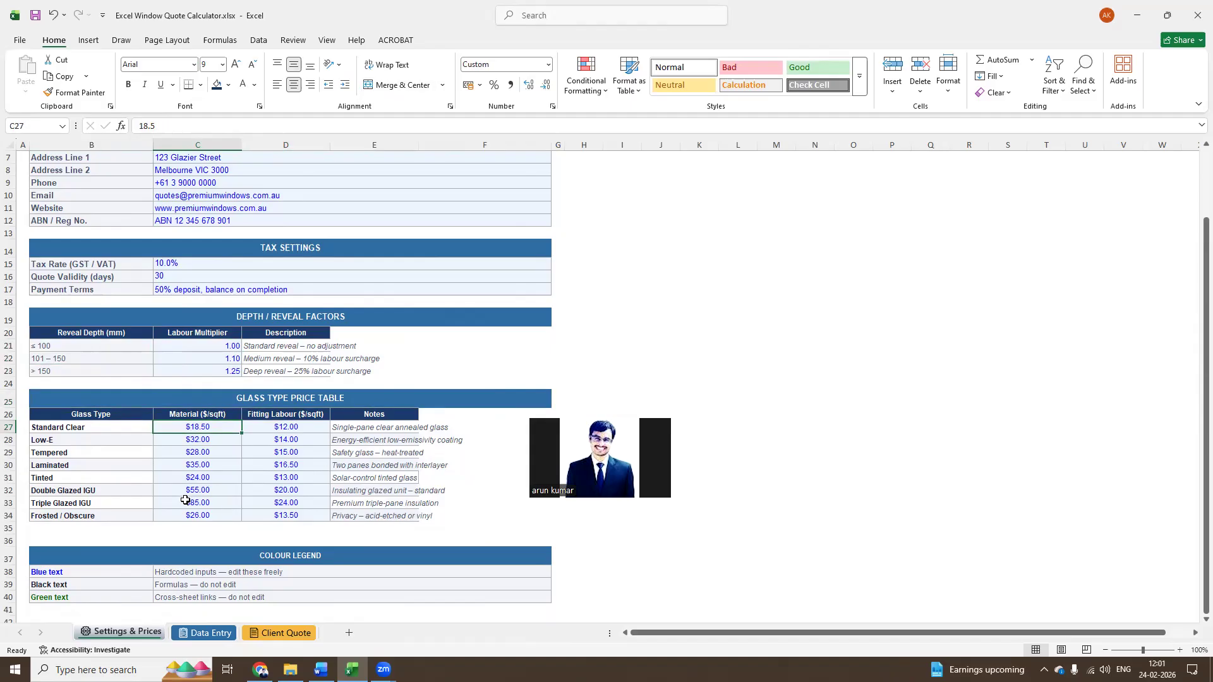
{"action": "left_click", "coordinate": [202, 466]}
{"action": "mouse_move", "coordinate": [213, 438]}
{"action": "left_mouse_down"}
{"action": "mouse_move", "coordinate": [214, 506]}
{"action": "mouse_move", "coordinate": [218, 428]}
{"action": "left_mouse_up"}
{"action": "left_click_drag", "start_coordinate": [303, 428], "coordinate": [288, 503]}
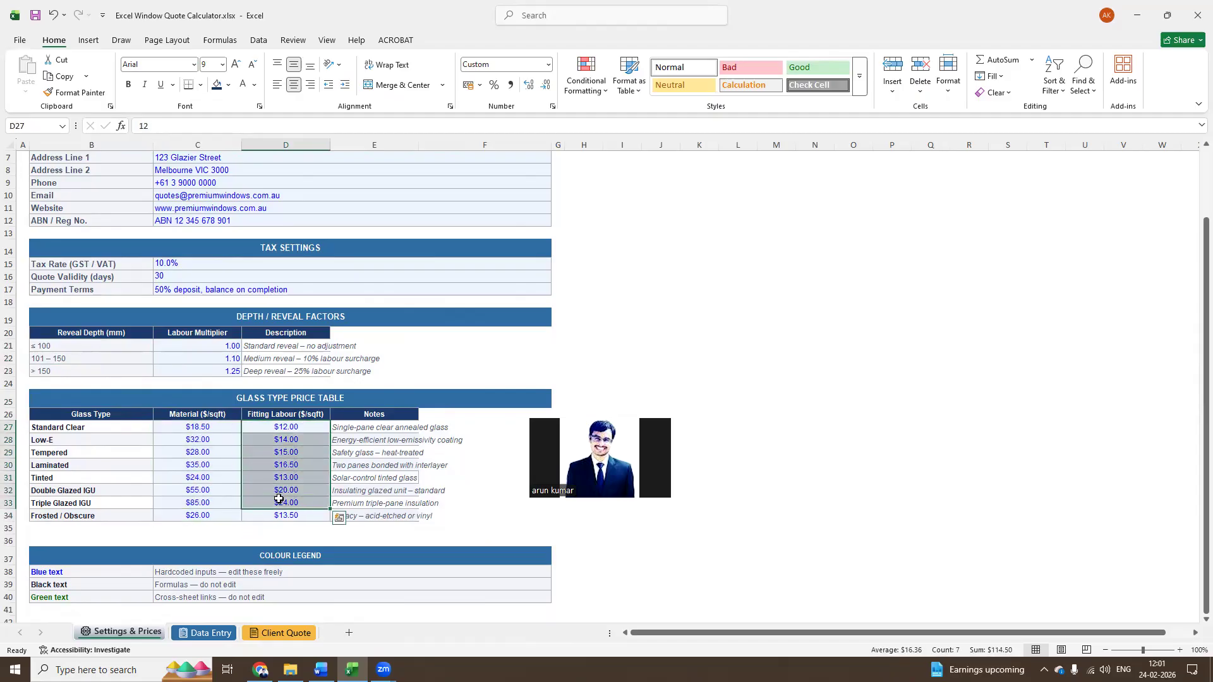
{"action": "left_click", "coordinate": [202, 430]}
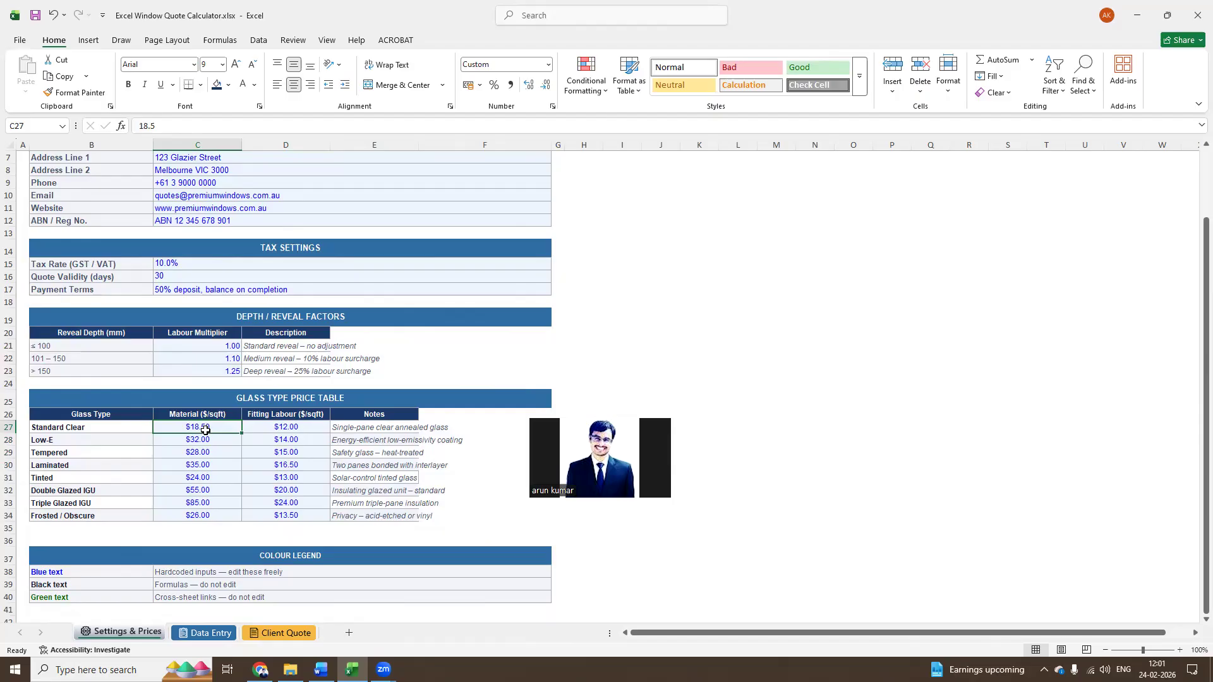
{"action": "left_click_drag", "start_coordinate": [96, 427], "coordinate": [97, 511]}
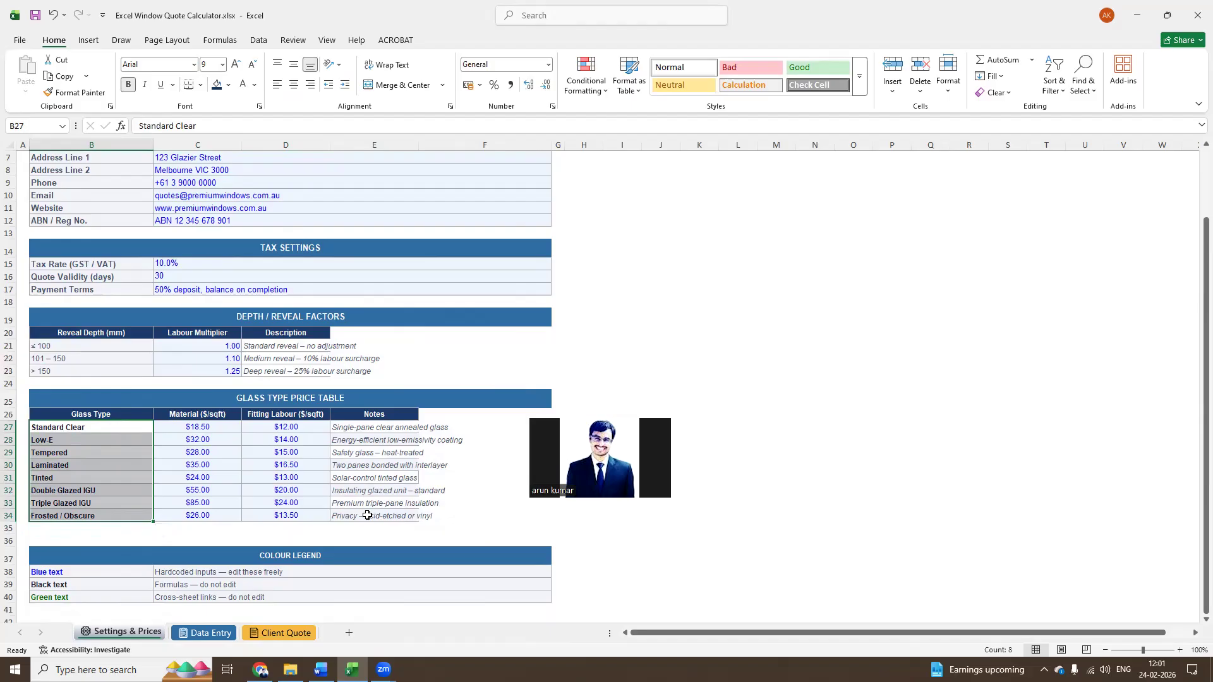
{"action": "left_click", "coordinate": [223, 503]}
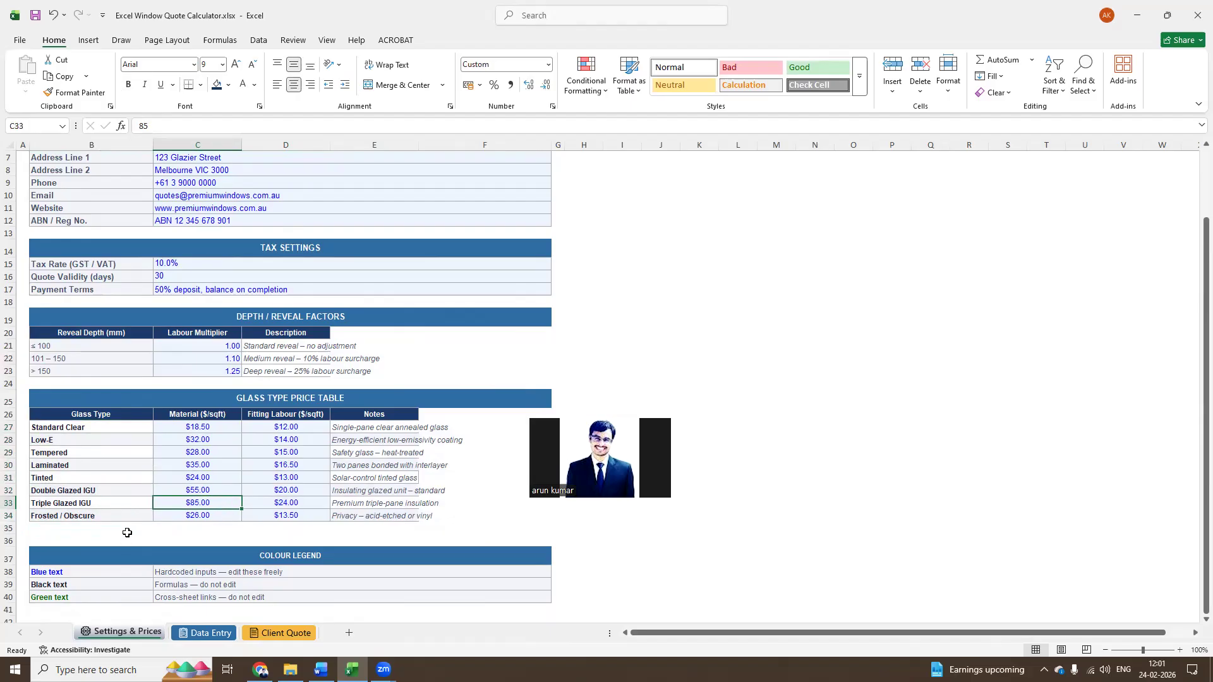
Fit column B's width to its labels on the Data Entry sheet and review the quote details from quote number to notes
{"action": "left_click", "coordinate": [203, 633]}
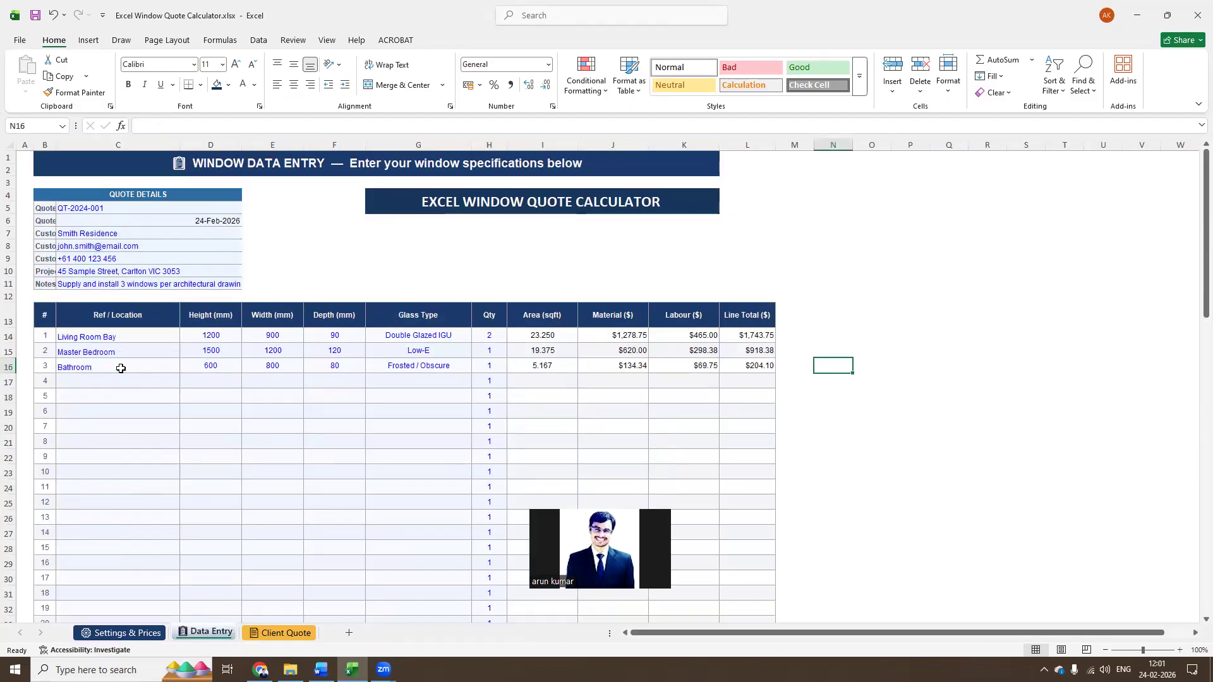
{"action": "double_click", "coordinate": [56, 142]}
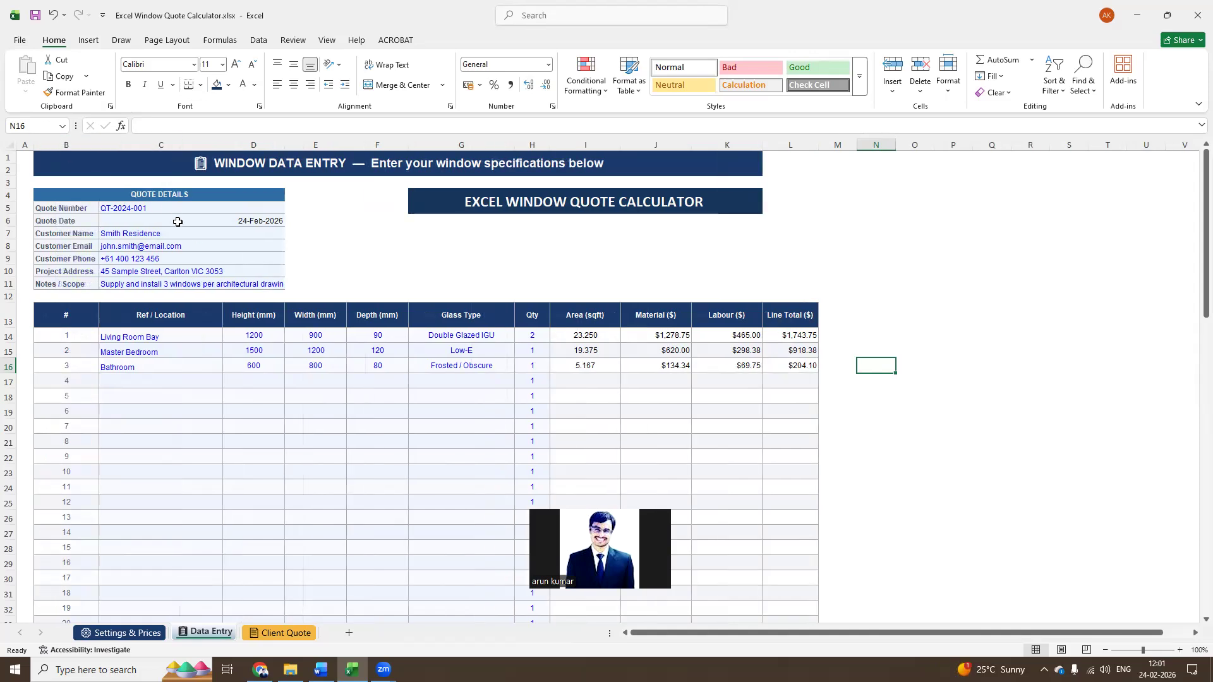
{"action": "left_click", "coordinate": [139, 207]}
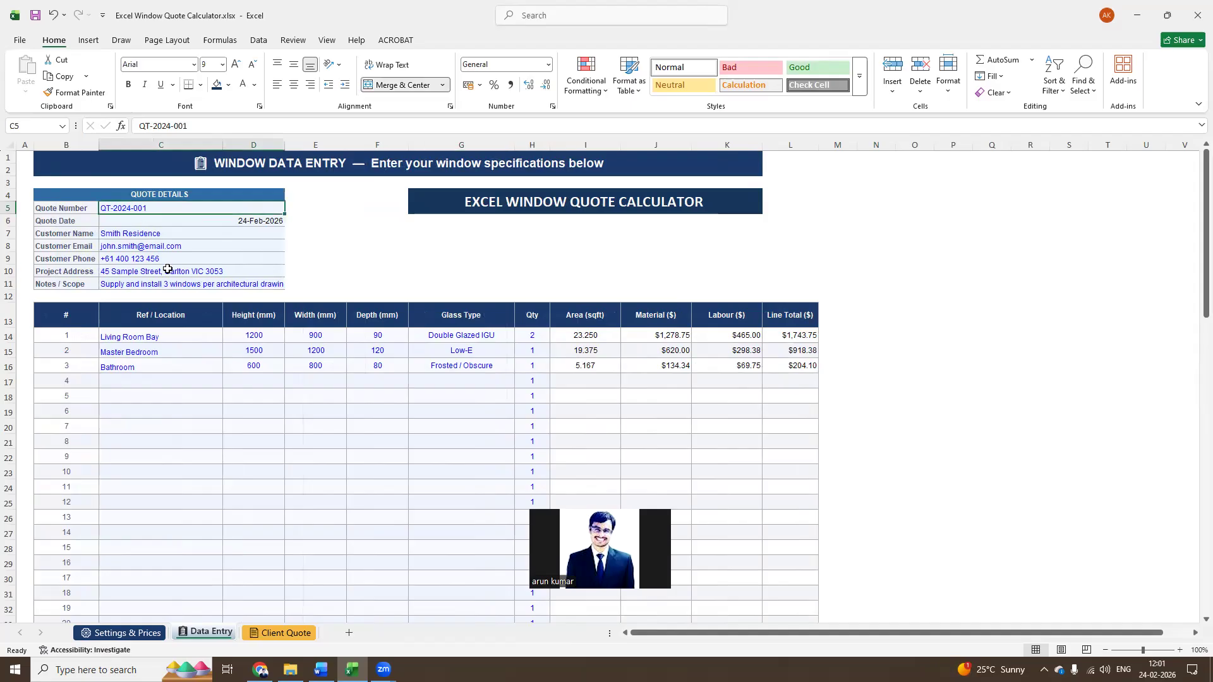
{"action": "left_click", "coordinate": [186, 223]}
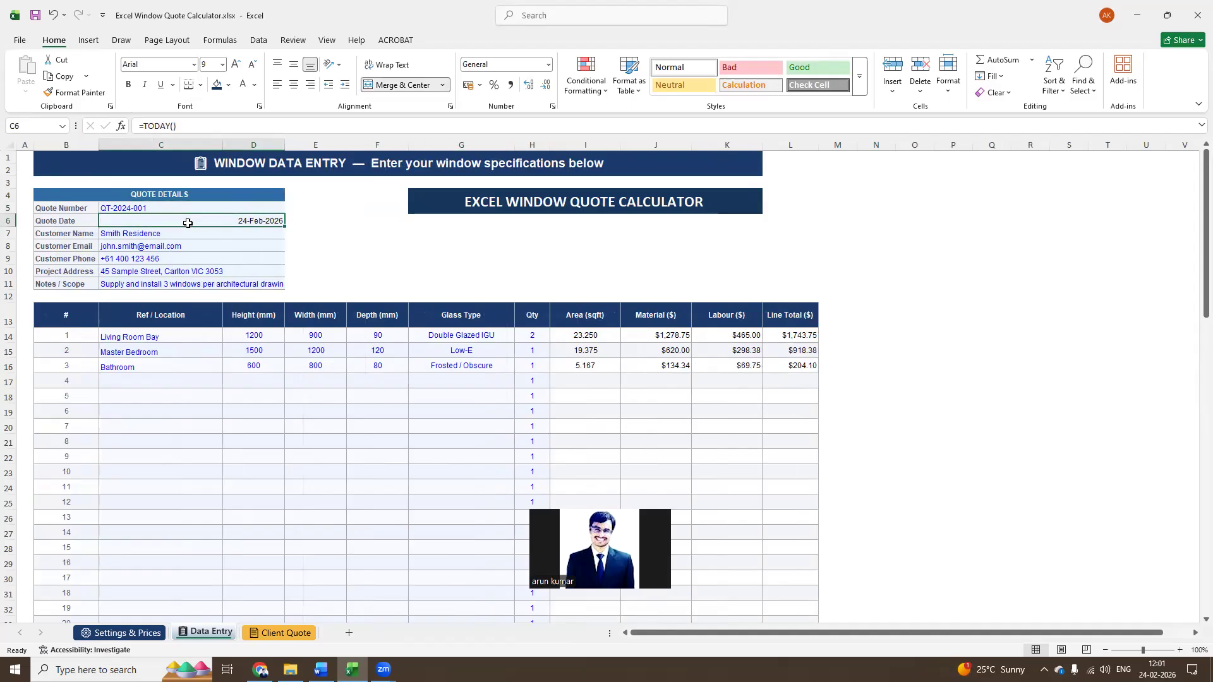
{"action": "left_click", "coordinate": [185, 234]}
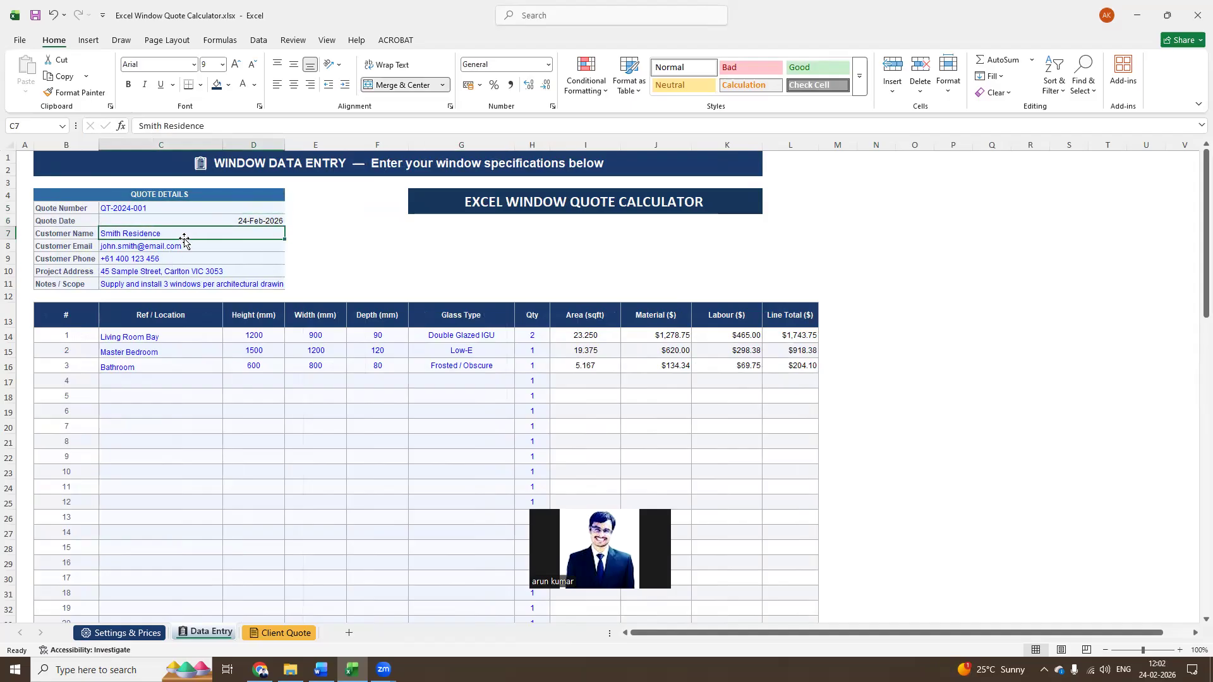
{"action": "left_click", "coordinate": [182, 242]}
{"action": "left_click", "coordinate": [177, 256]}
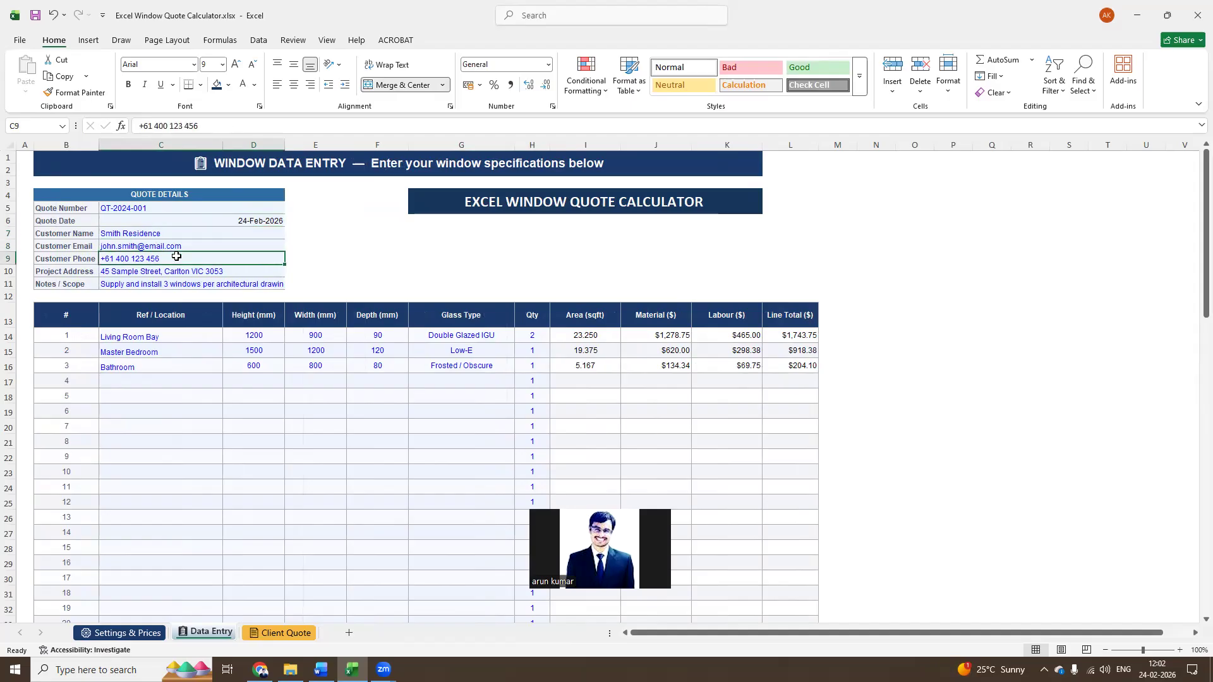
{"action": "left_click", "coordinate": [165, 282]}
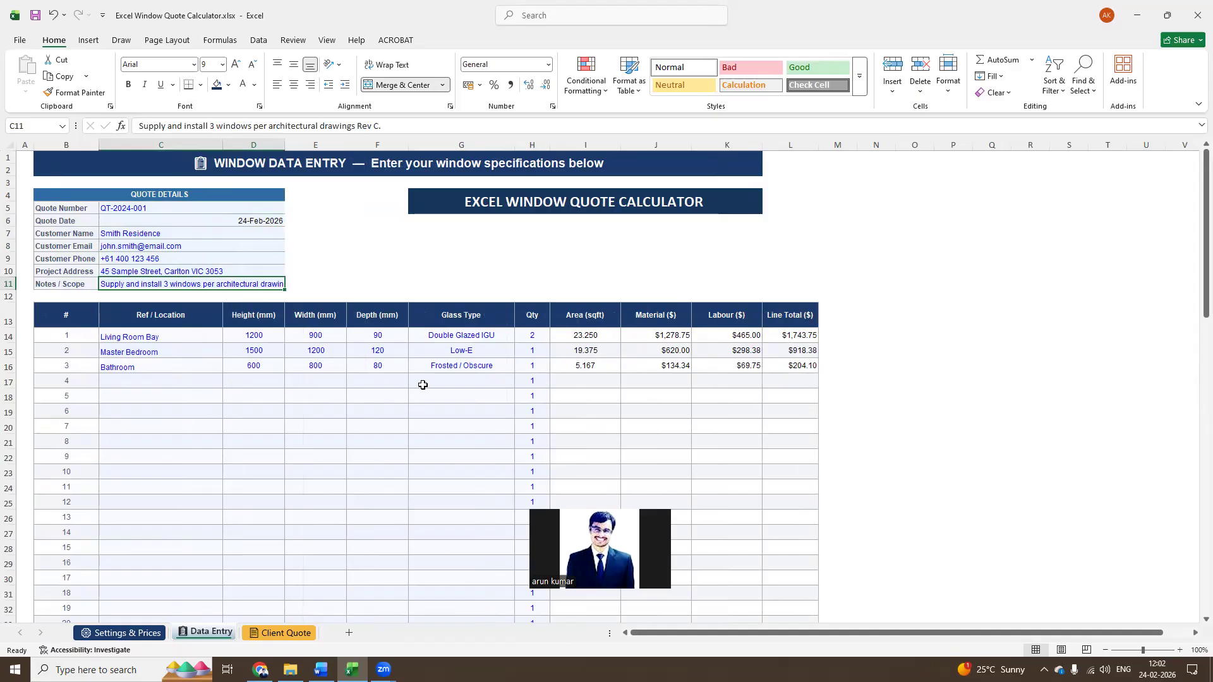
Review the location, height, width and depth entries of the Living Room Bay window row
{"action": "left_click", "coordinate": [177, 340]}
{"action": "left_click", "coordinate": [266, 351]}
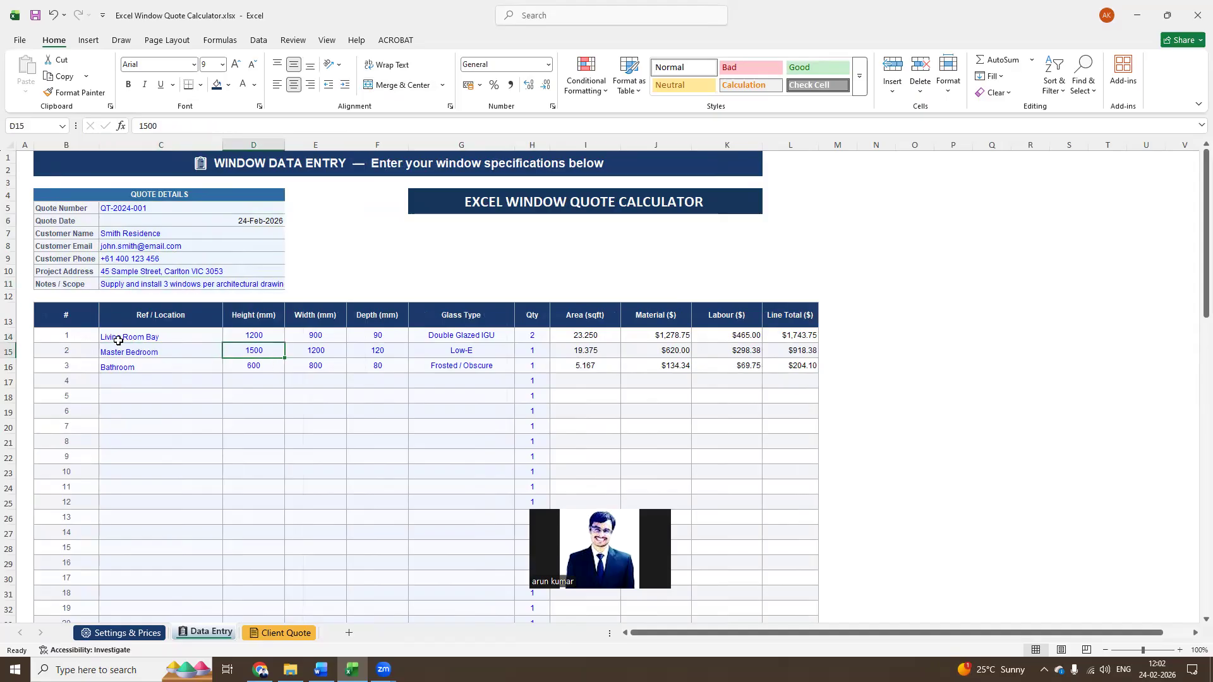
{"action": "left_click", "coordinate": [165, 339]}
{"action": "left_click", "coordinate": [255, 340]}
{"action": "left_click", "coordinate": [323, 338]}
{"action": "left_click", "coordinate": [374, 337]}
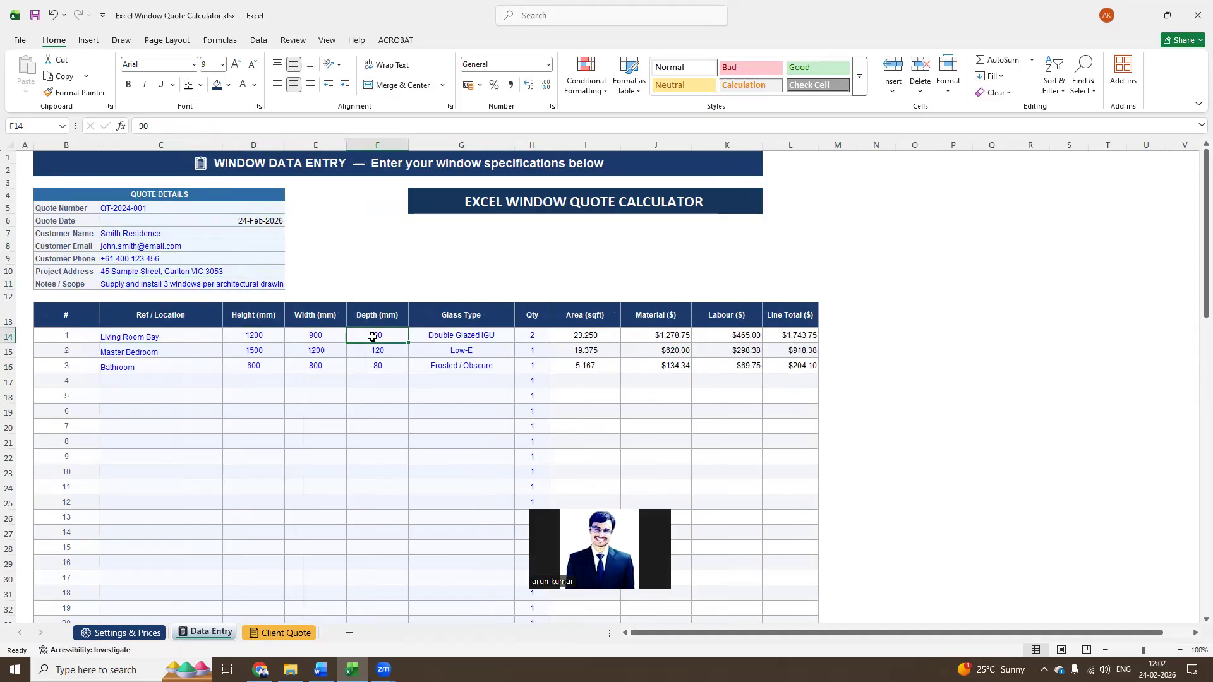
Check the glass type options for the Living Room Bay row against the glass types listed on the Settings & Prices sheet
{"action": "left_click", "coordinate": [453, 336]}
{"action": "left_click", "coordinate": [518, 338]}
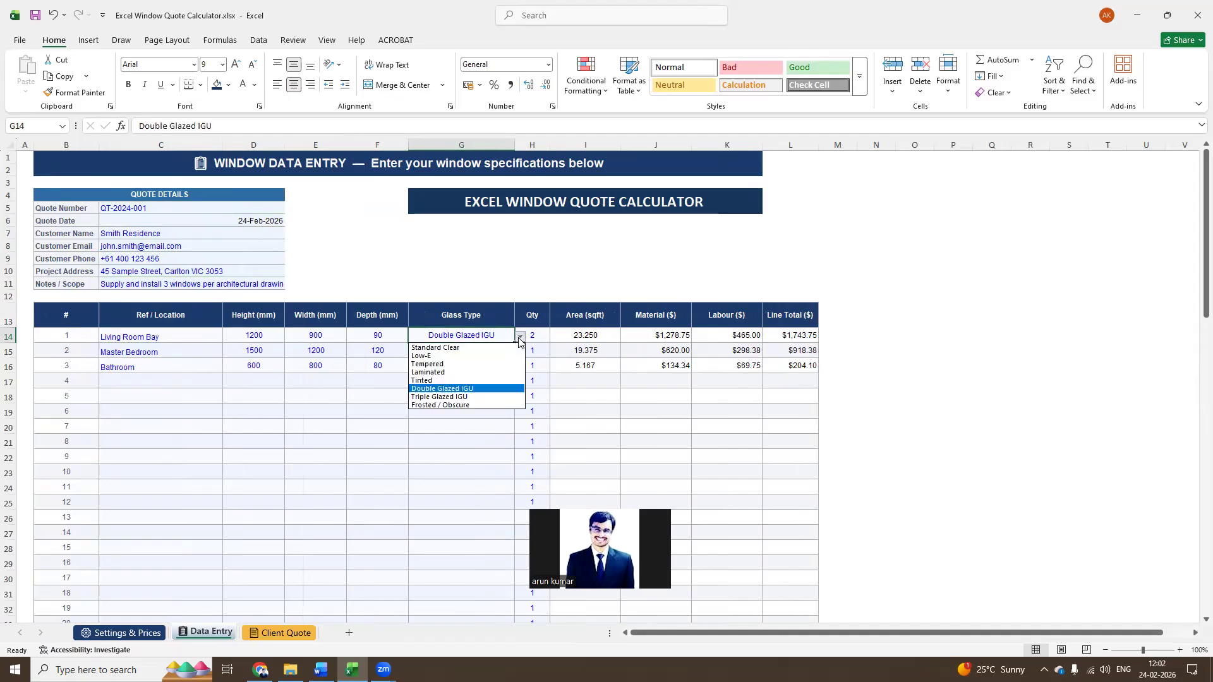
{"action": "left_click", "coordinate": [364, 454]}
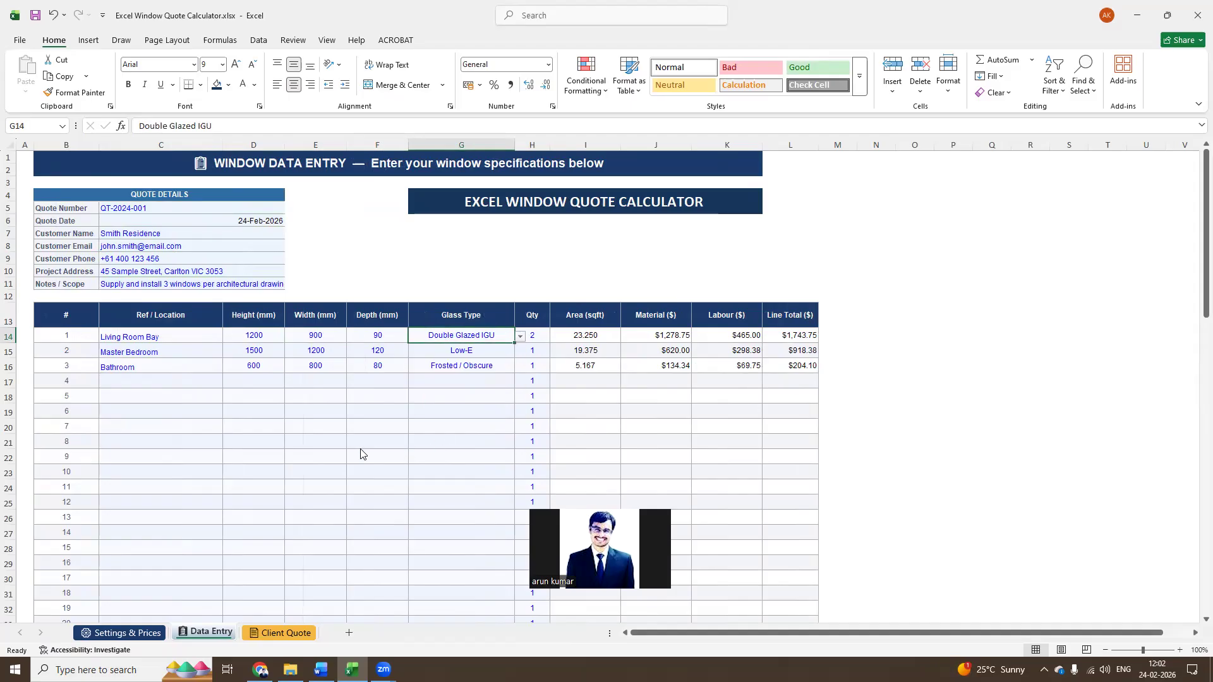
{"action": "left_click", "coordinate": [160, 632]}
{"action": "left_click_drag", "start_coordinate": [88, 427], "coordinate": [82, 516]}
{"action": "left_click", "coordinate": [203, 633]}
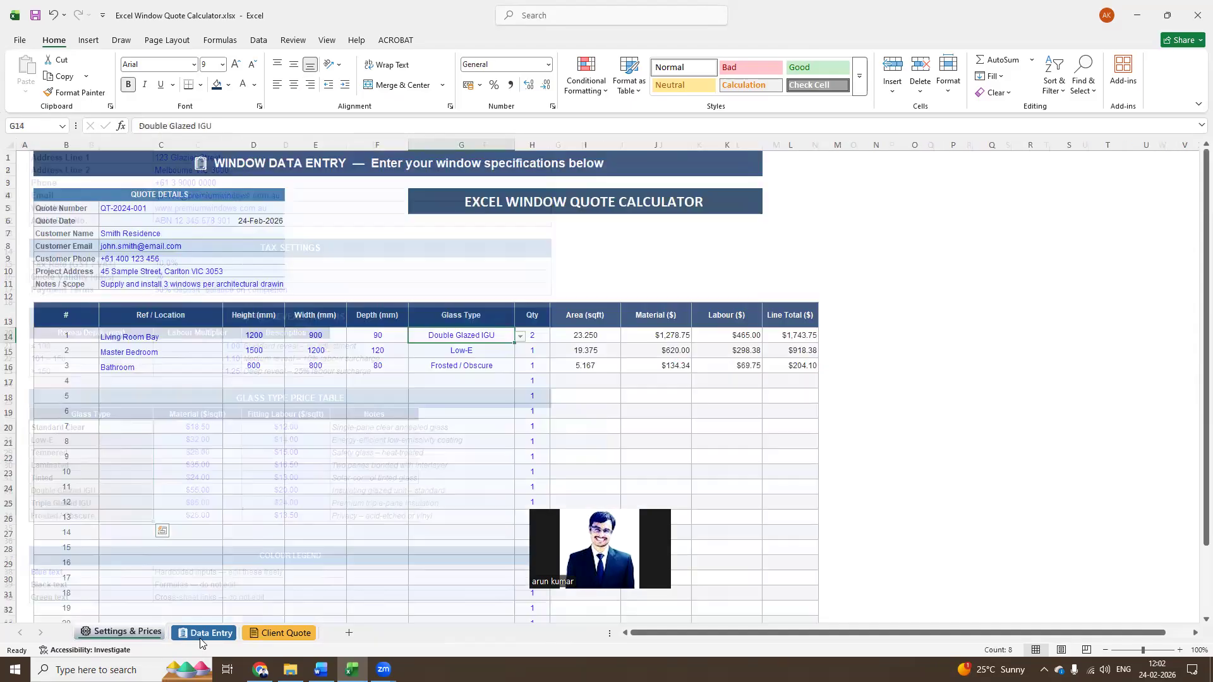
Inspect the quantity and the calculated area, material, labour and line total columns for the three entered windows
{"action": "left_click", "coordinate": [531, 337]}
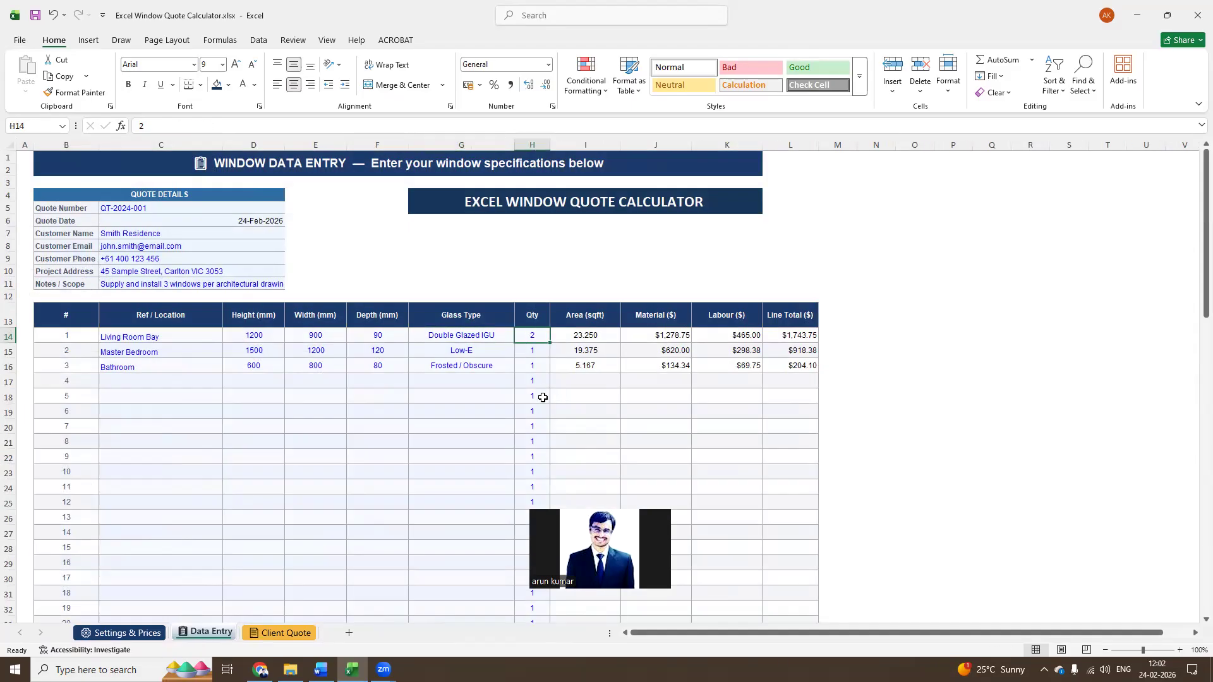
{"action": "left_click", "coordinate": [600, 339]}
{"action": "left_click", "coordinate": [595, 371]}
{"action": "left_click_drag", "start_coordinate": [595, 371], "coordinate": [804, 339]}
{"action": "left_click", "coordinate": [572, 336]}
{"action": "left_click", "coordinate": [597, 367]}
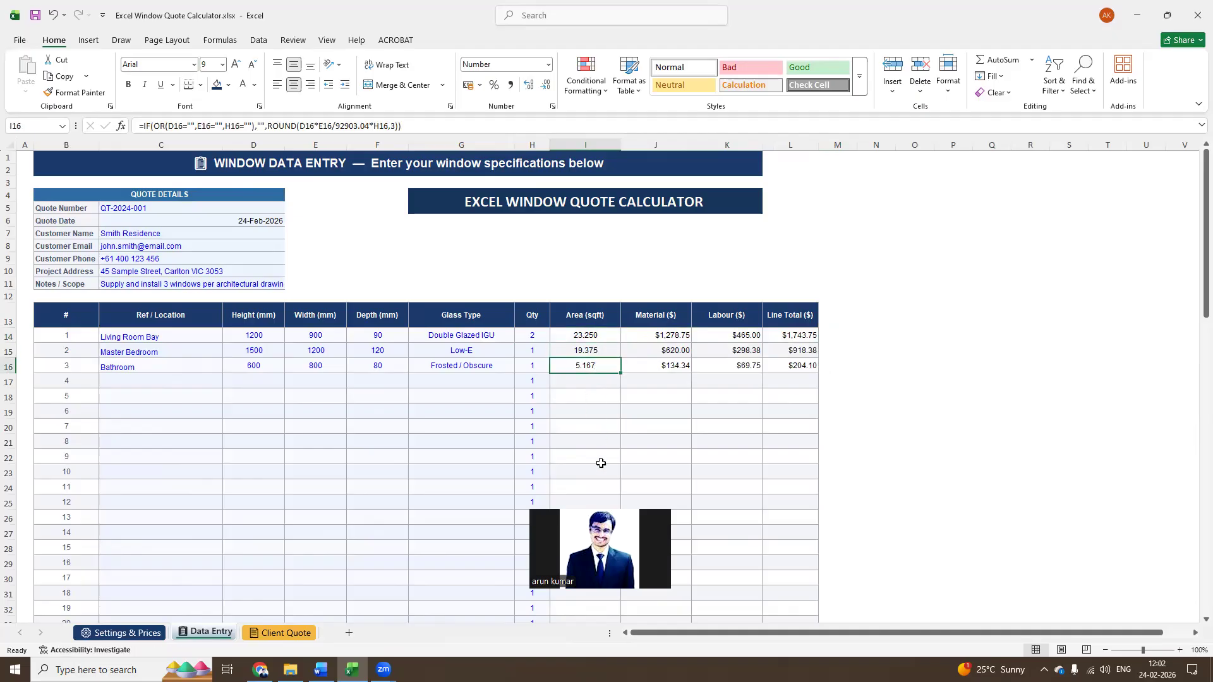
Inspect the formulas in the Living Room Bay row from area through material and labour to line total
{"action": "left_click", "coordinate": [592, 337]}
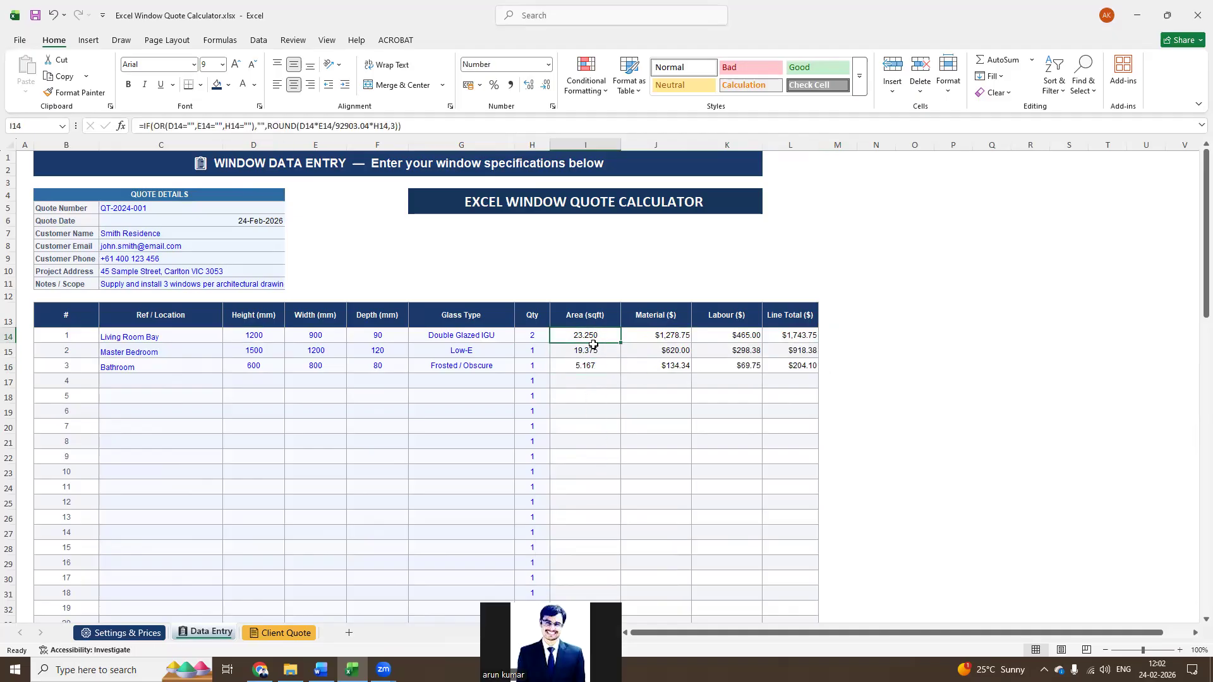
{"action": "key", "text": "Right"}
{"action": "key", "text": "Right"}
{"action": "key", "text": "Right"}
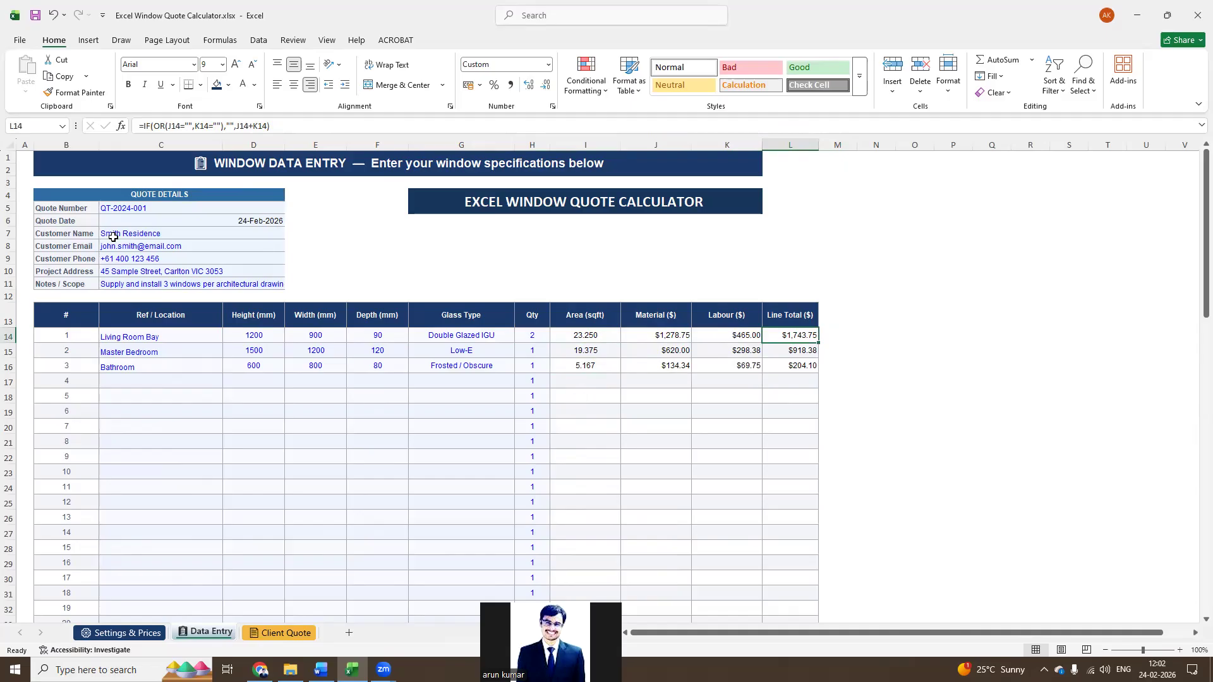
Open the Client Quote sheet and examine the Living Room Bay, Master Bedroom and Bathroom line items and their formulas
{"action": "left_click", "coordinate": [280, 633]}
{"action": "scroll", "coordinate": [293, 606], "scroll_direction": "up", "scroll_amount": 8}
{"action": "scroll", "coordinate": [296, 607], "scroll_direction": "up", "scroll_amount": 11}
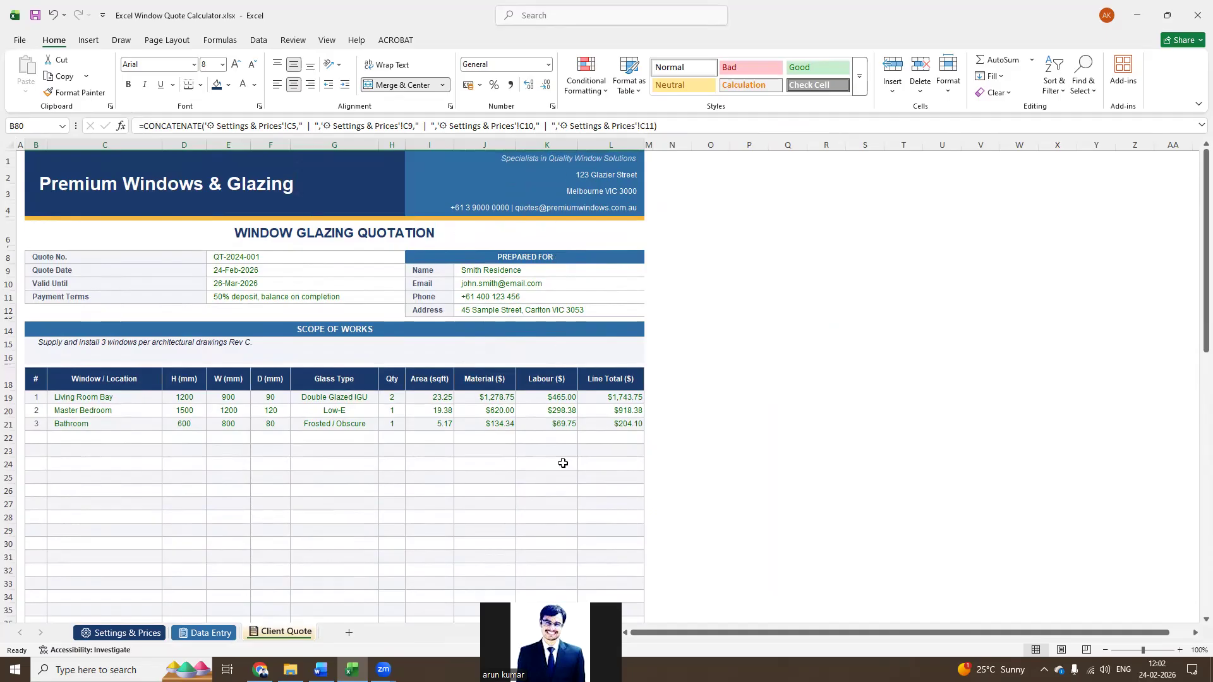
{"action": "left_click", "coordinate": [500, 426]}
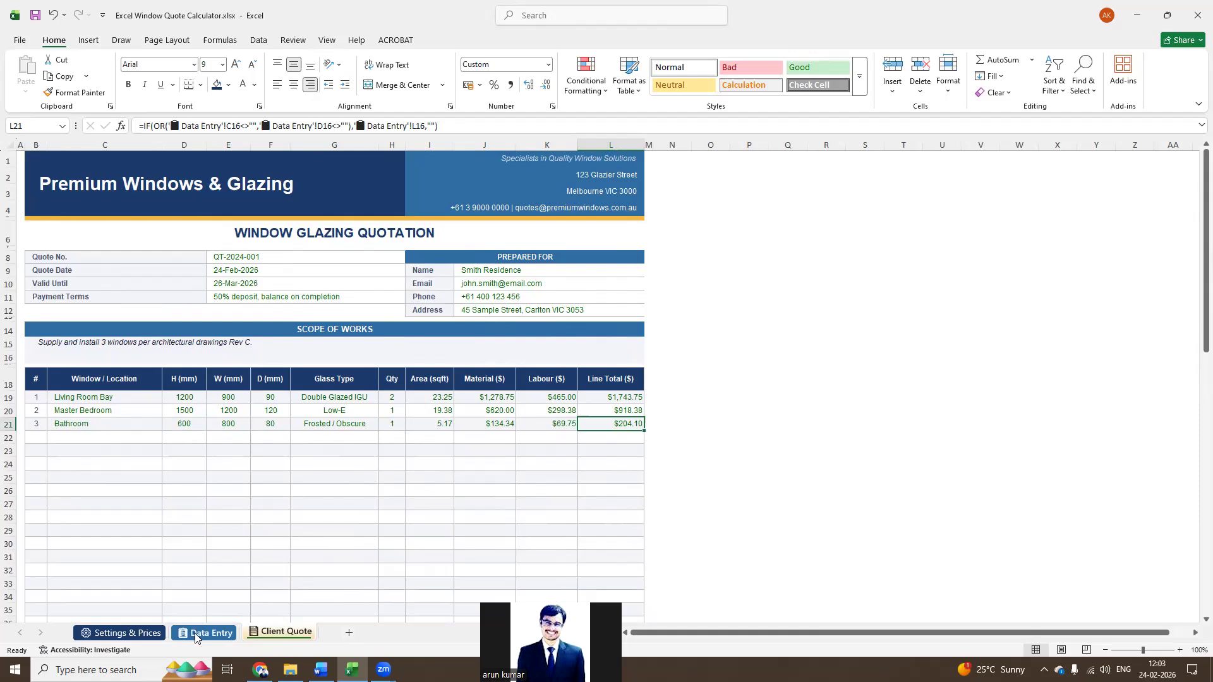
{"action": "left_click", "coordinate": [138, 432]}
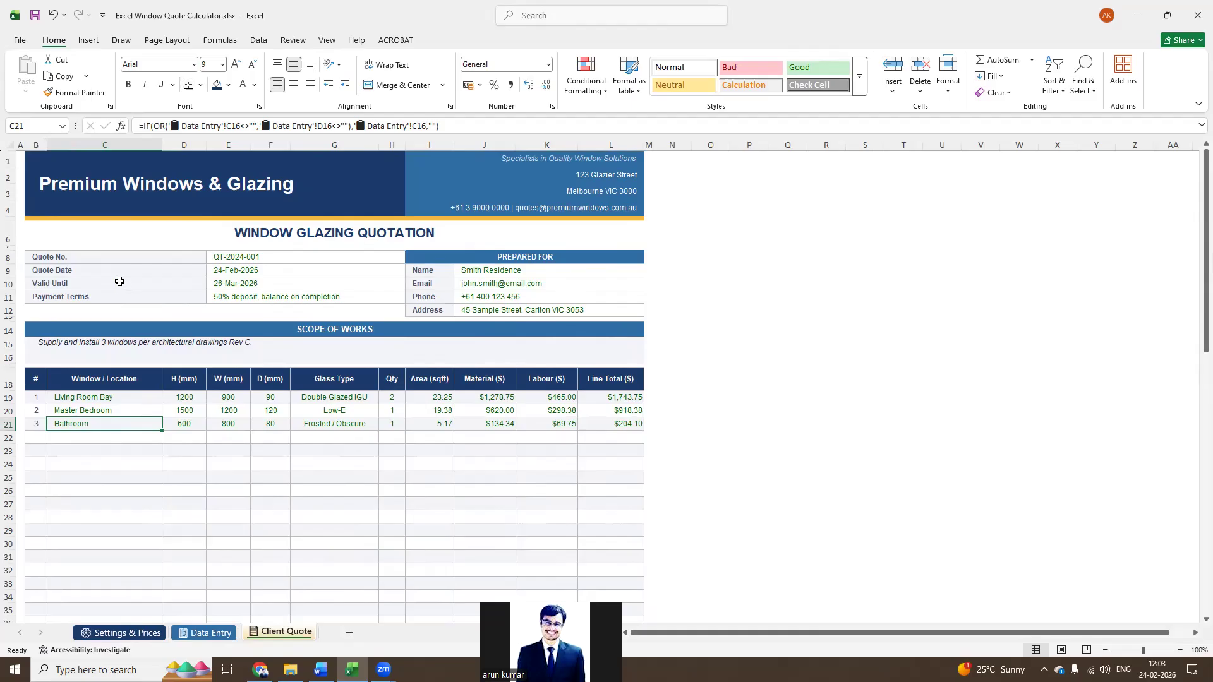
{"action": "left_click_drag", "start_coordinate": [108, 395], "coordinate": [611, 423]}
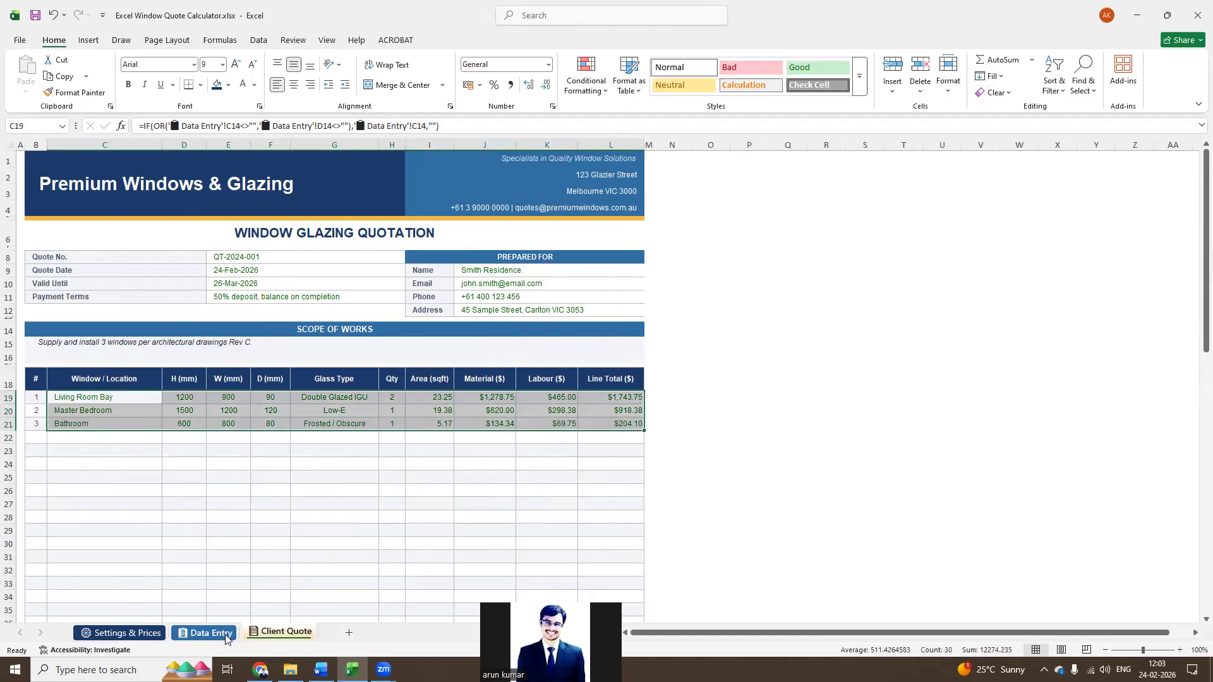
{"action": "left_click", "coordinate": [270, 425]}
{"action": "left_click", "coordinate": [95, 424]}
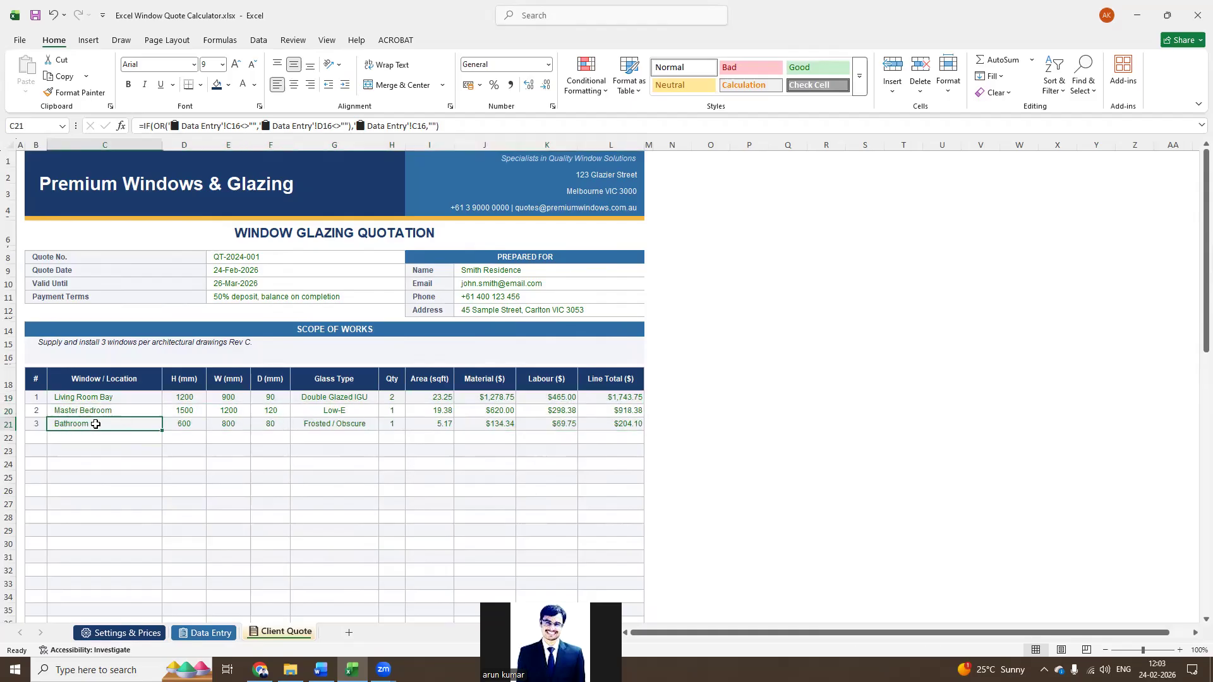
{"action": "left_click", "coordinate": [95, 398]}
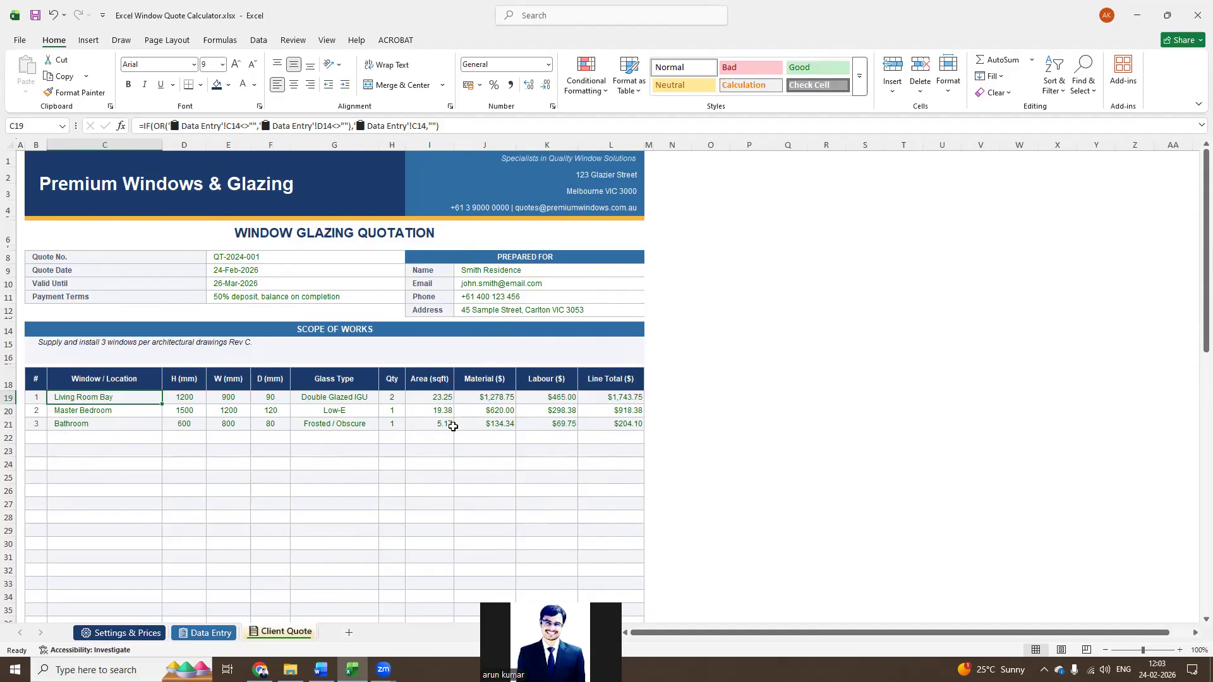
Review the Client Quote's quote number, quote date and valid-until date, and check the quote validity days in Settings & Prices
{"action": "left_click", "coordinate": [232, 258]}
{"action": "left_click", "coordinate": [242, 271]}
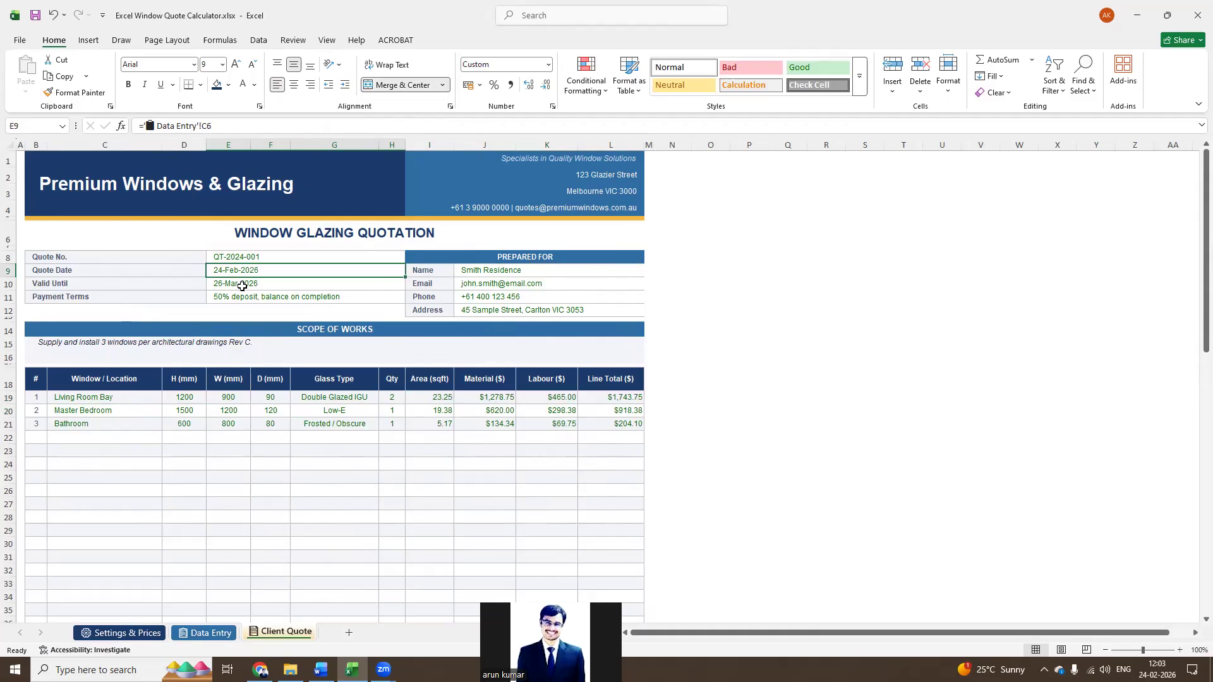
{"action": "left_click", "coordinate": [254, 284]}
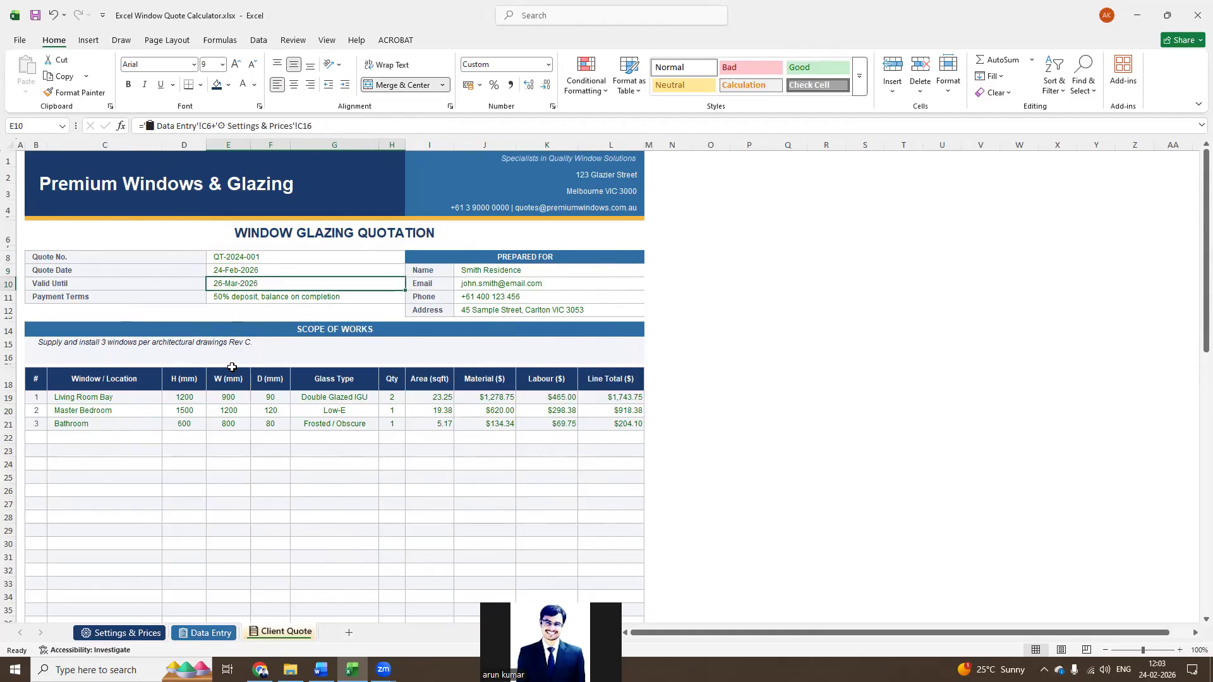
{"action": "left_click", "coordinate": [124, 632]}
{"action": "scroll", "coordinate": [206, 458], "scroll_direction": "up", "scroll_amount": 2}
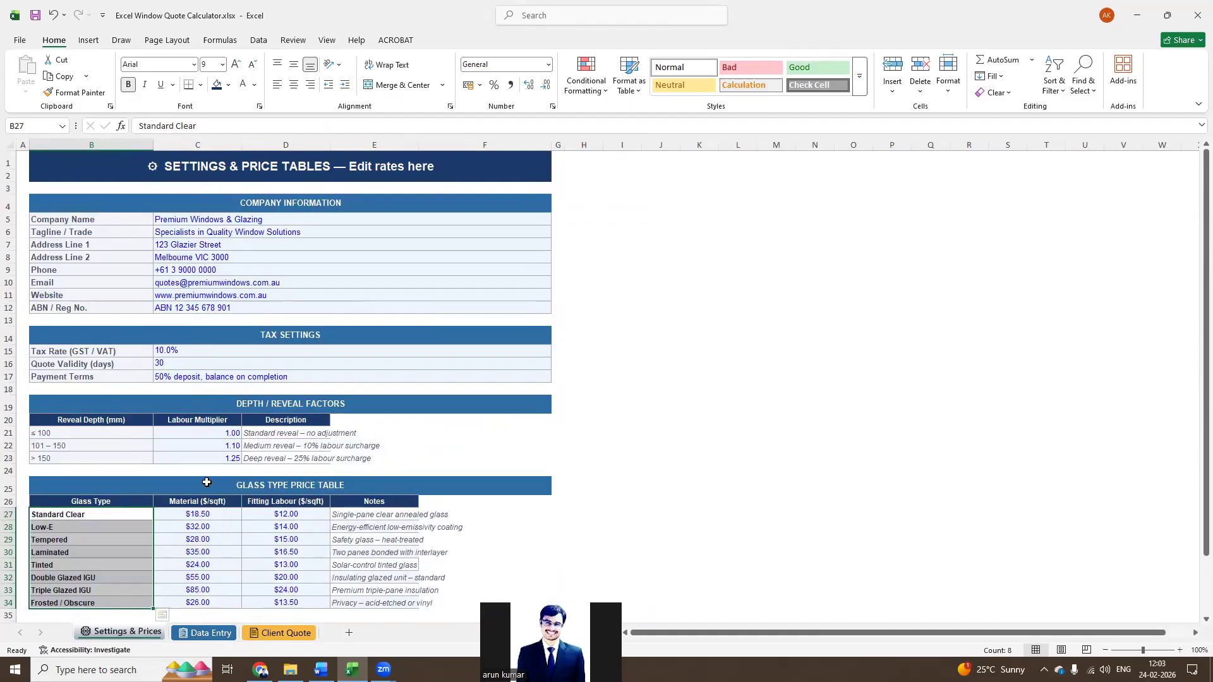
{"action": "left_click", "coordinate": [185, 363]}
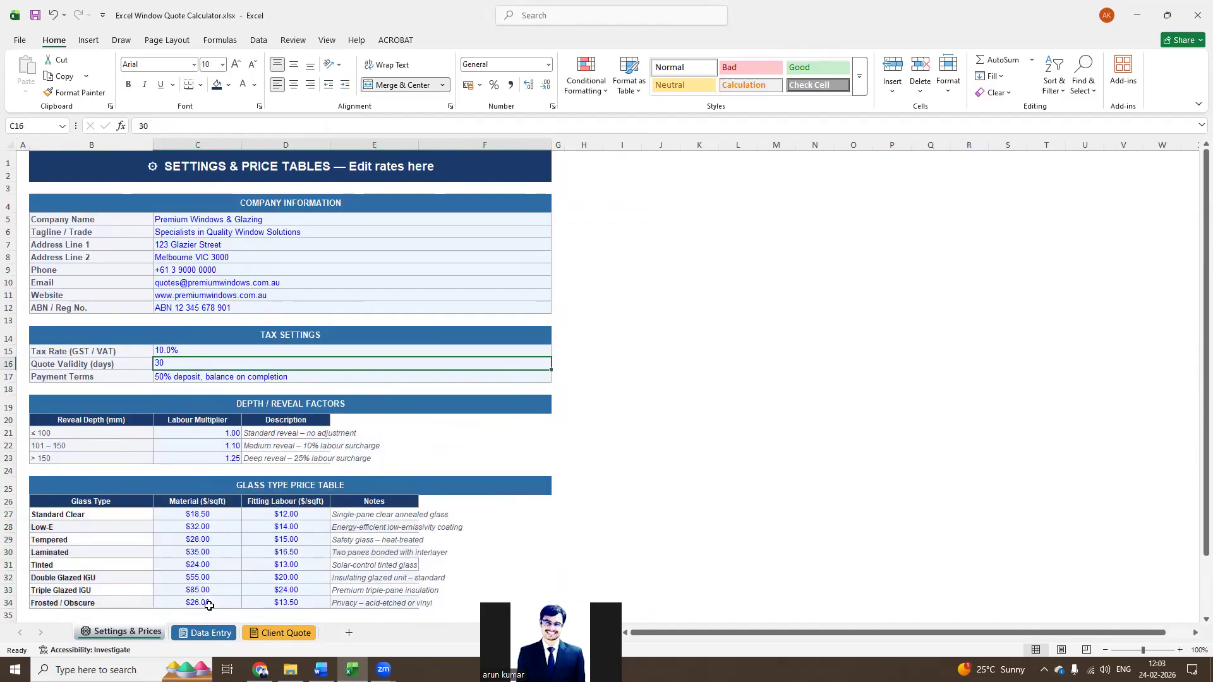
{"action": "left_click", "coordinate": [262, 637]}
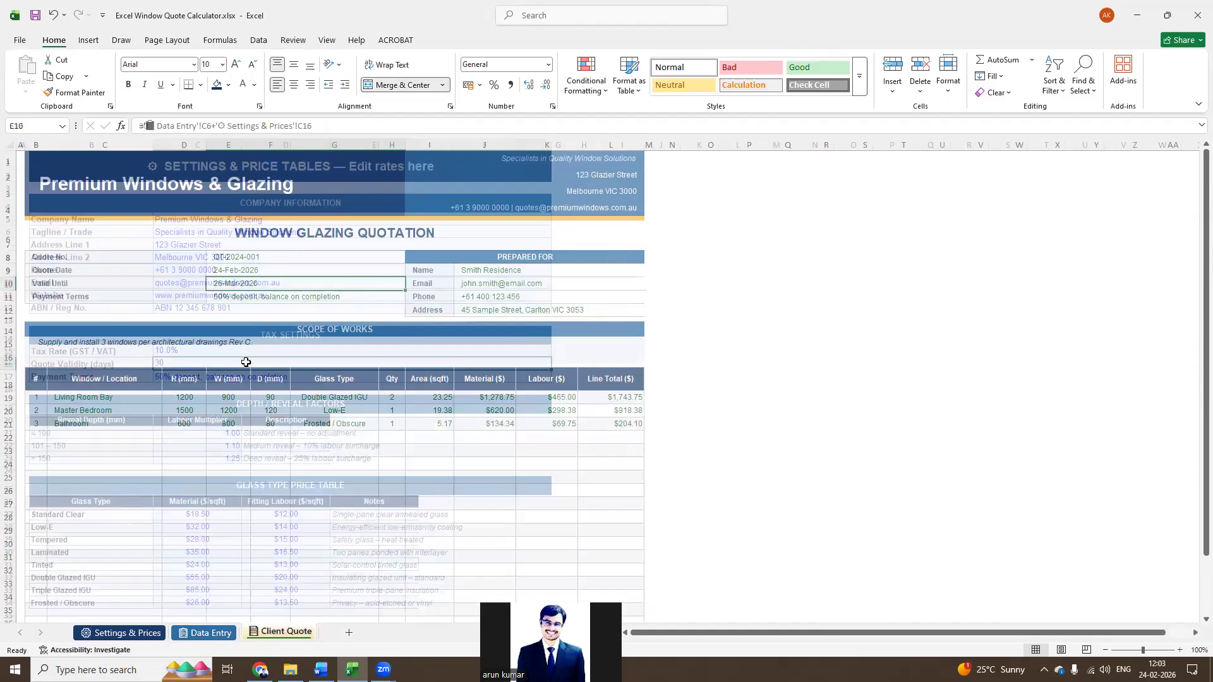
{"action": "left_click", "coordinate": [260, 271]}
{"action": "left_click", "coordinate": [254, 282]}
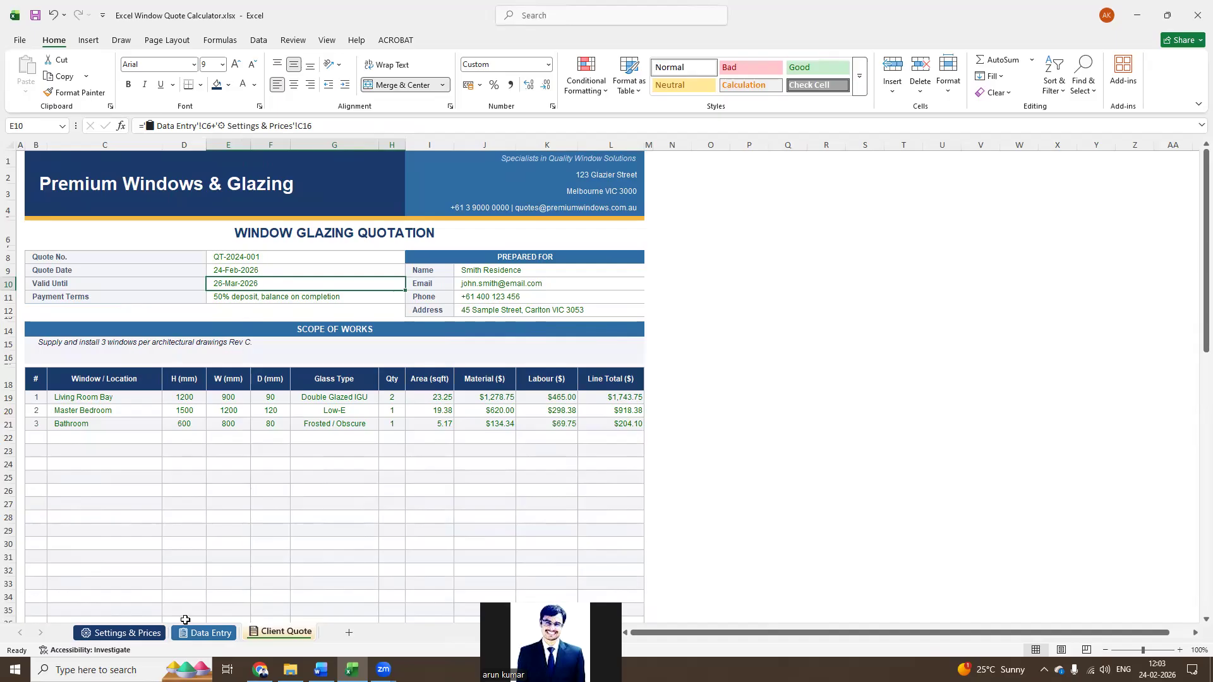
Check the payment terms entry on the Settings & Prices sheet and return to the Client Quote sheet
{"action": "left_click", "coordinate": [114, 632]}
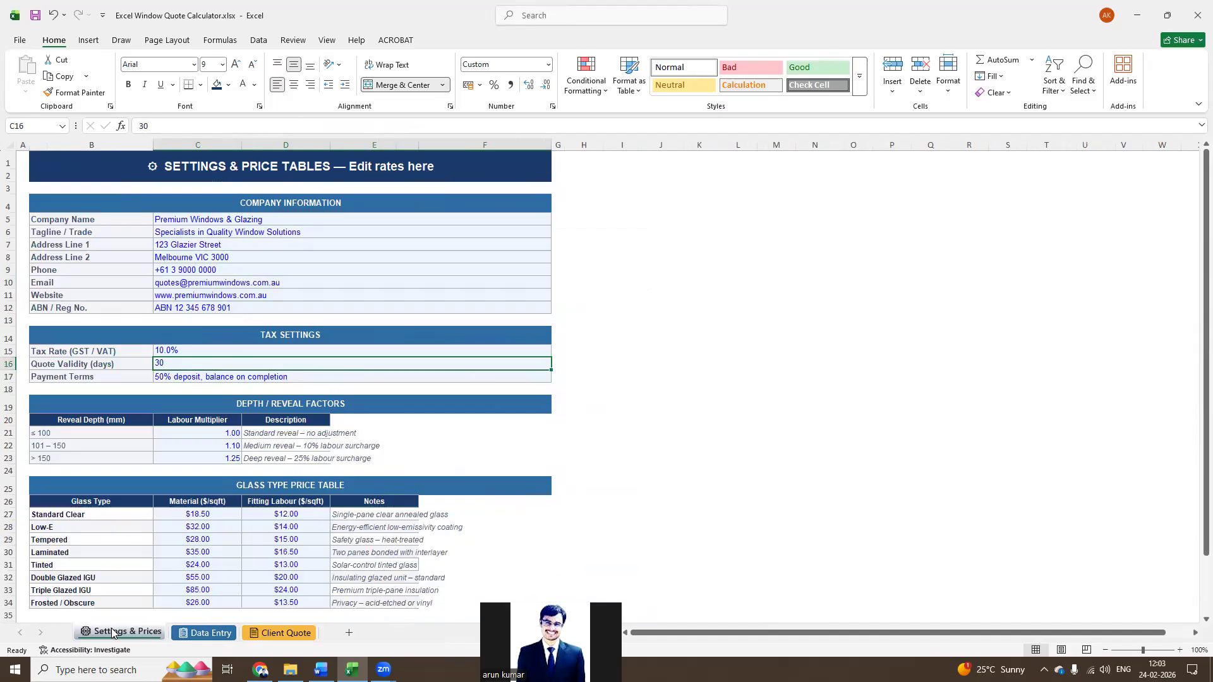
{"action": "left_click", "coordinate": [206, 373]}
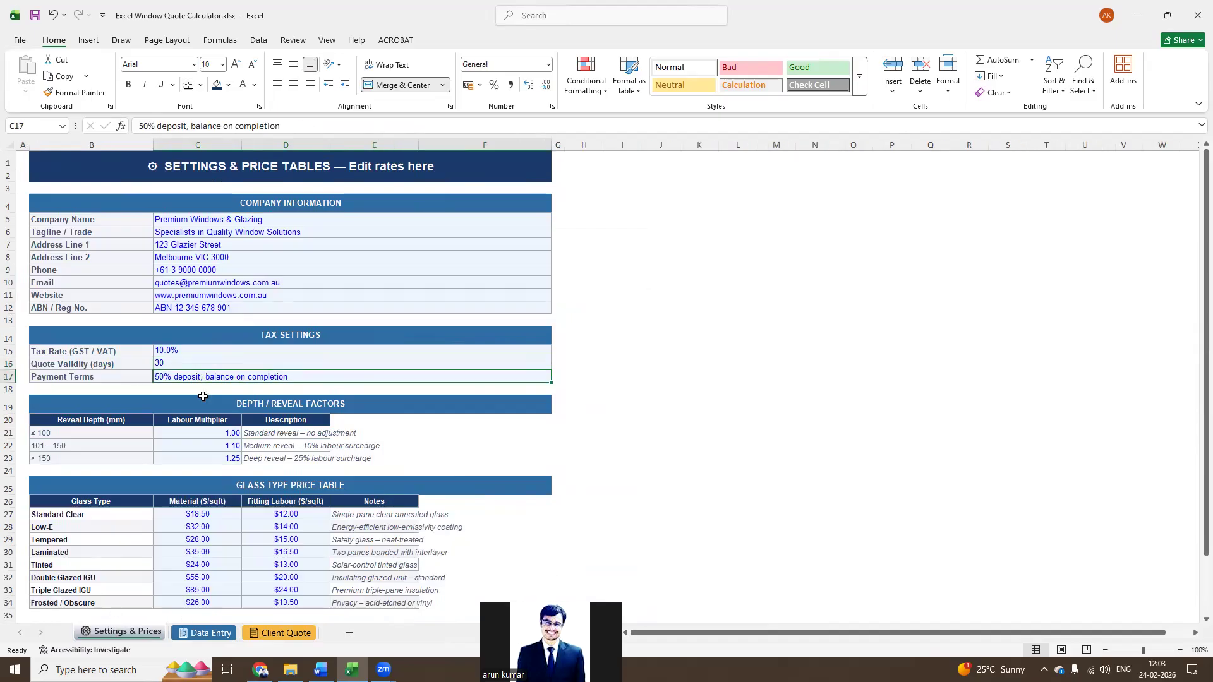
{"action": "left_click", "coordinate": [281, 632]}
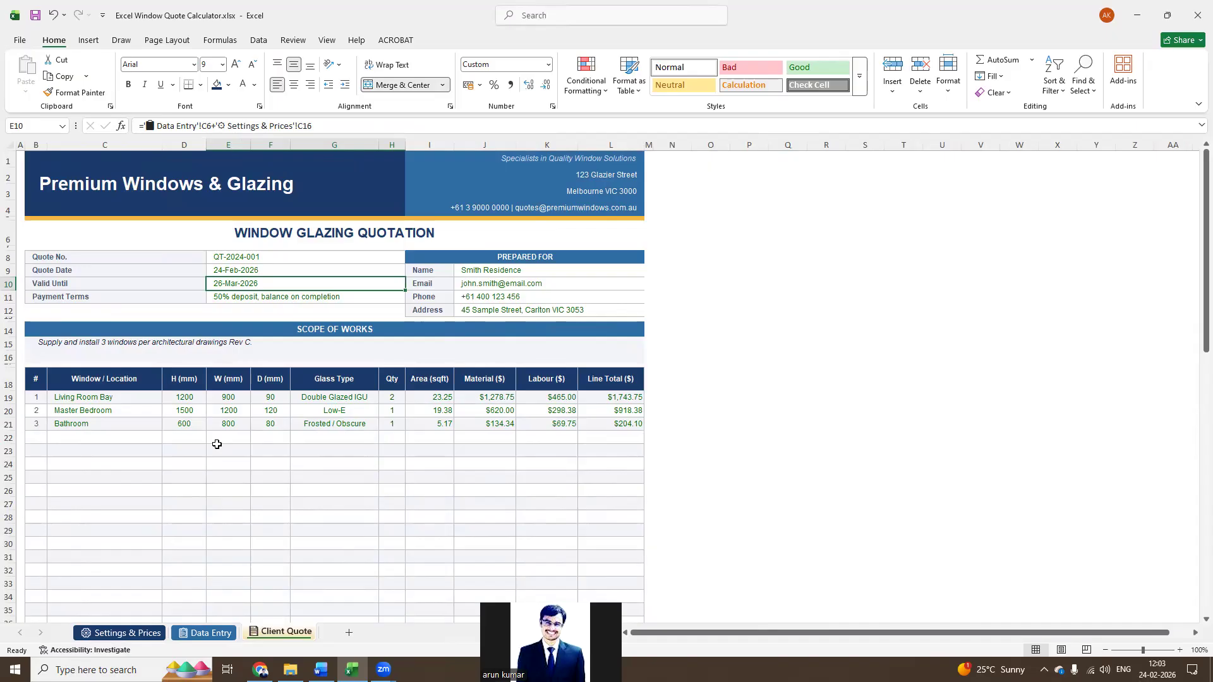
Review the Prepared For name, email, phone and address formulas and compare them with the customer details on Data Entry
{"action": "left_click", "coordinate": [498, 273]}
{"action": "left_click", "coordinate": [500, 282]}
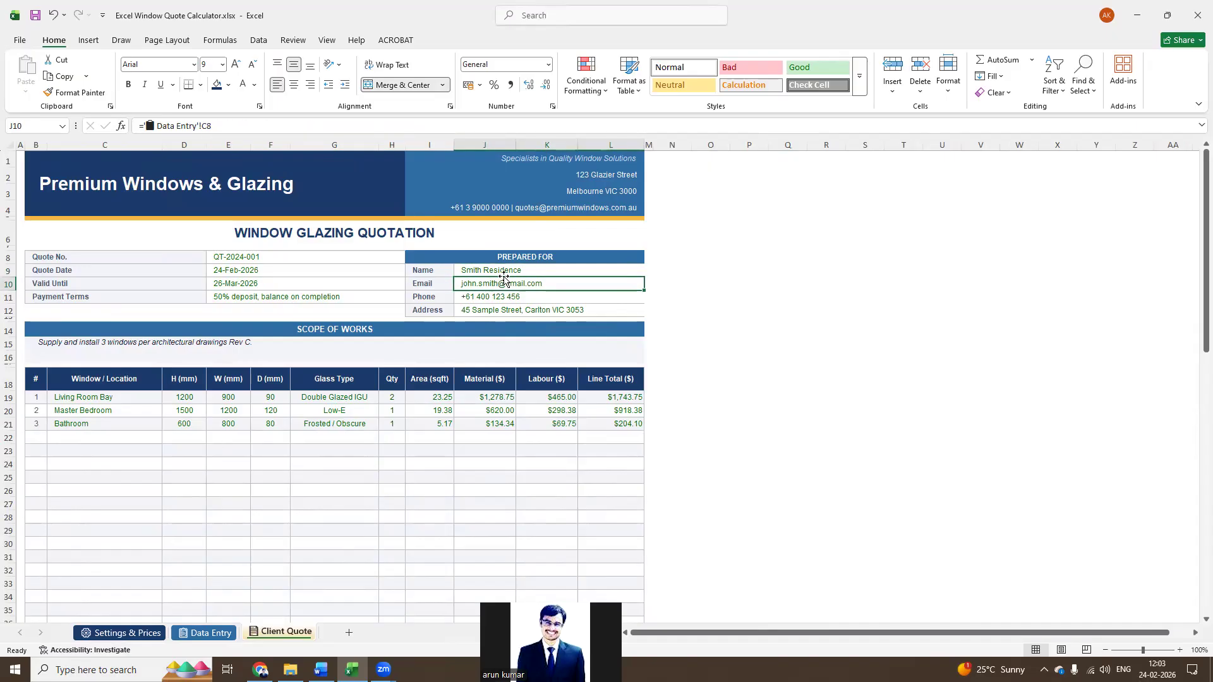
{"action": "left_click", "coordinate": [510, 268]}
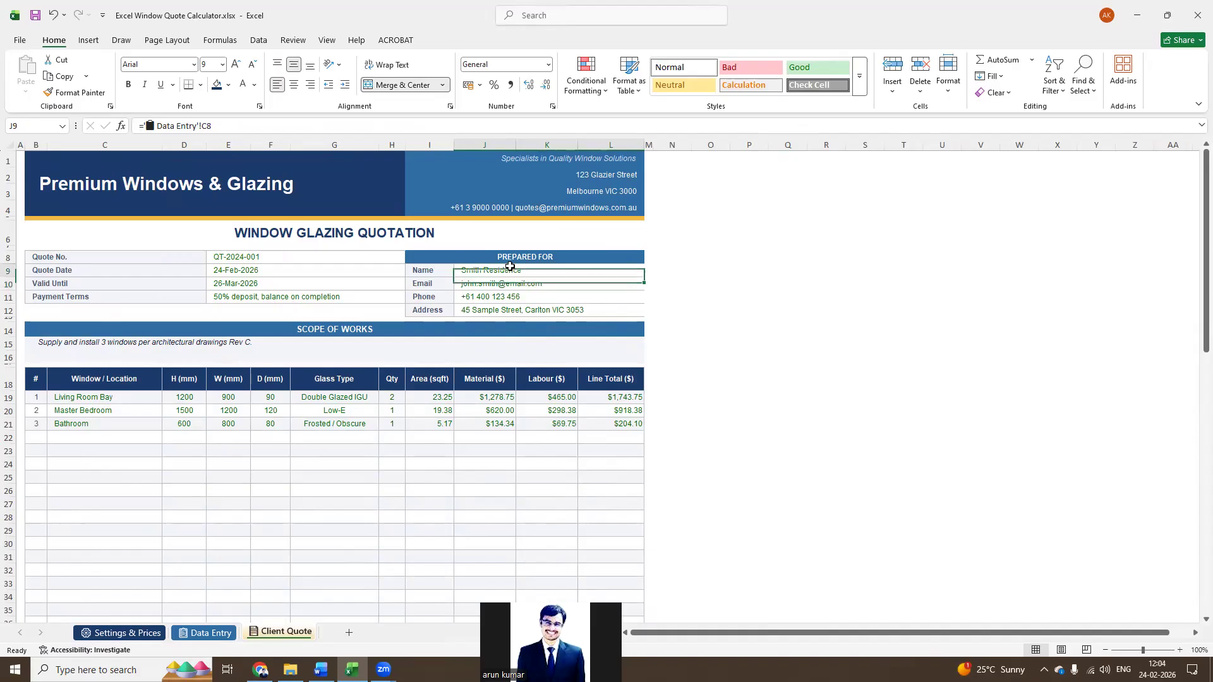
{"action": "left_click", "coordinate": [509, 282]}
{"action": "left_click", "coordinate": [502, 296]}
{"action": "left_click", "coordinate": [500, 308]}
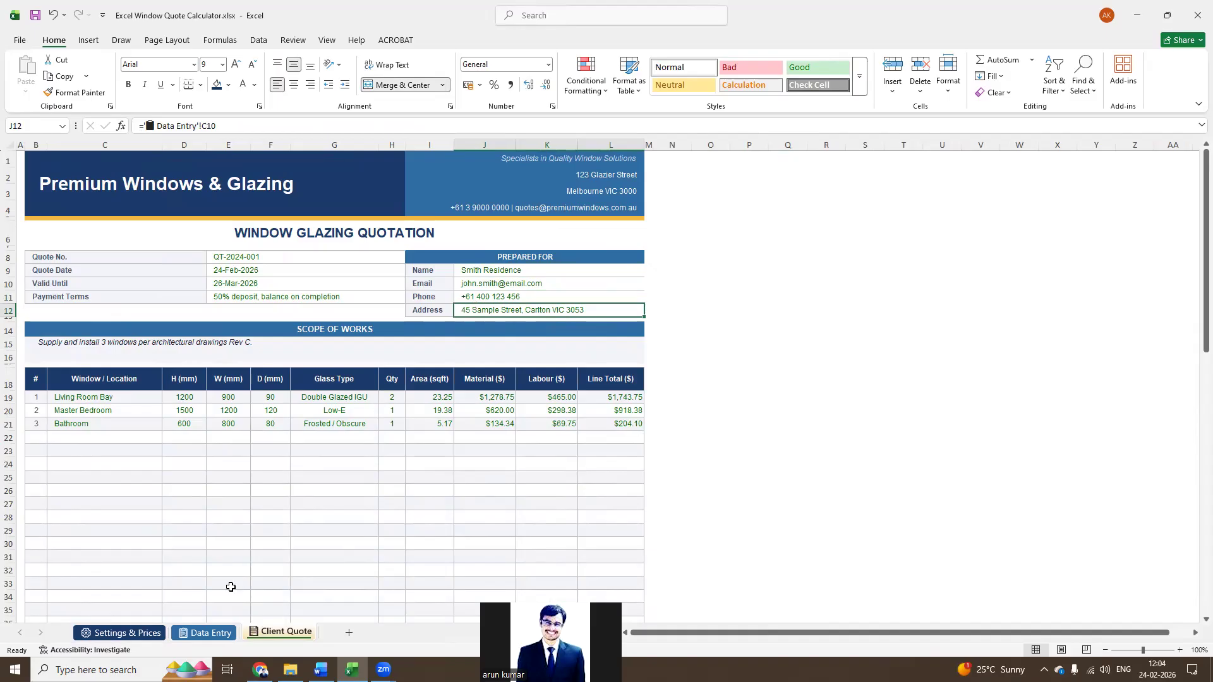
{"action": "left_click", "coordinate": [204, 632]}
{"action": "left_click_drag", "start_coordinate": [135, 234], "coordinate": [140, 283]}
Compare the window rows on the Client Quote sheet with the window entries on the Data Entry sheet
{"action": "left_click", "coordinate": [286, 634]}
{"action": "left_click", "coordinate": [127, 420]}
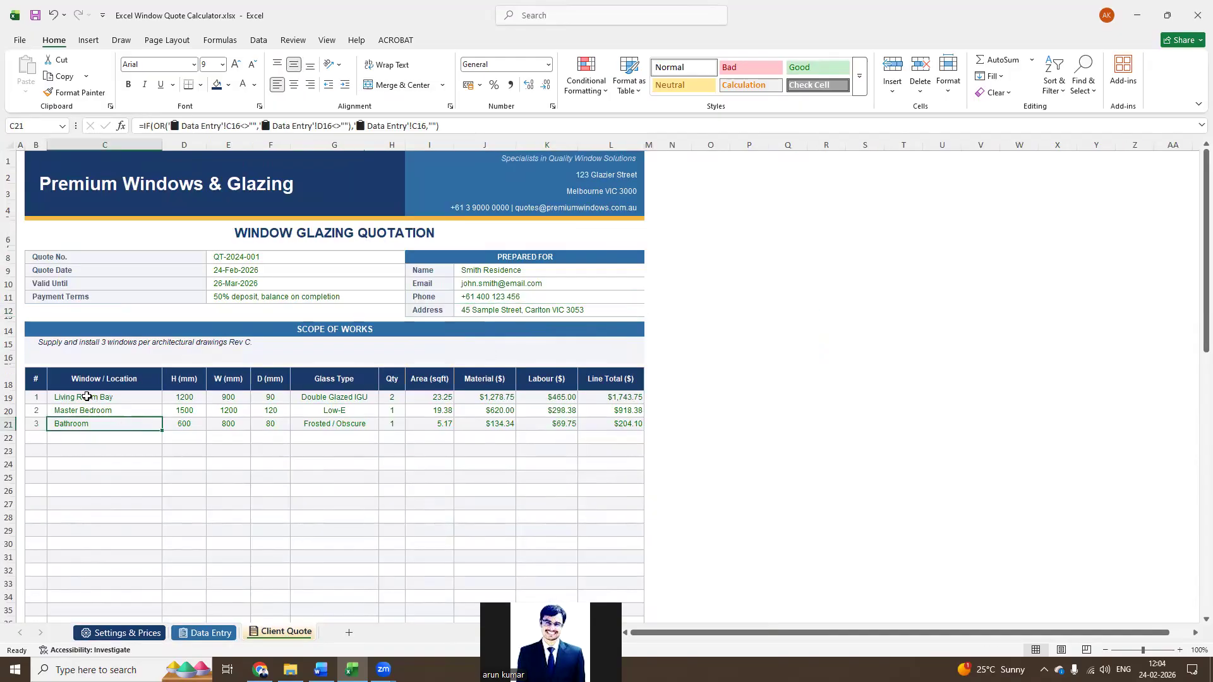
{"action": "left_click_drag", "start_coordinate": [89, 386], "coordinate": [110, 419]}
{"action": "left_click", "coordinate": [259, 422]}
{"action": "left_click", "coordinate": [205, 633]}
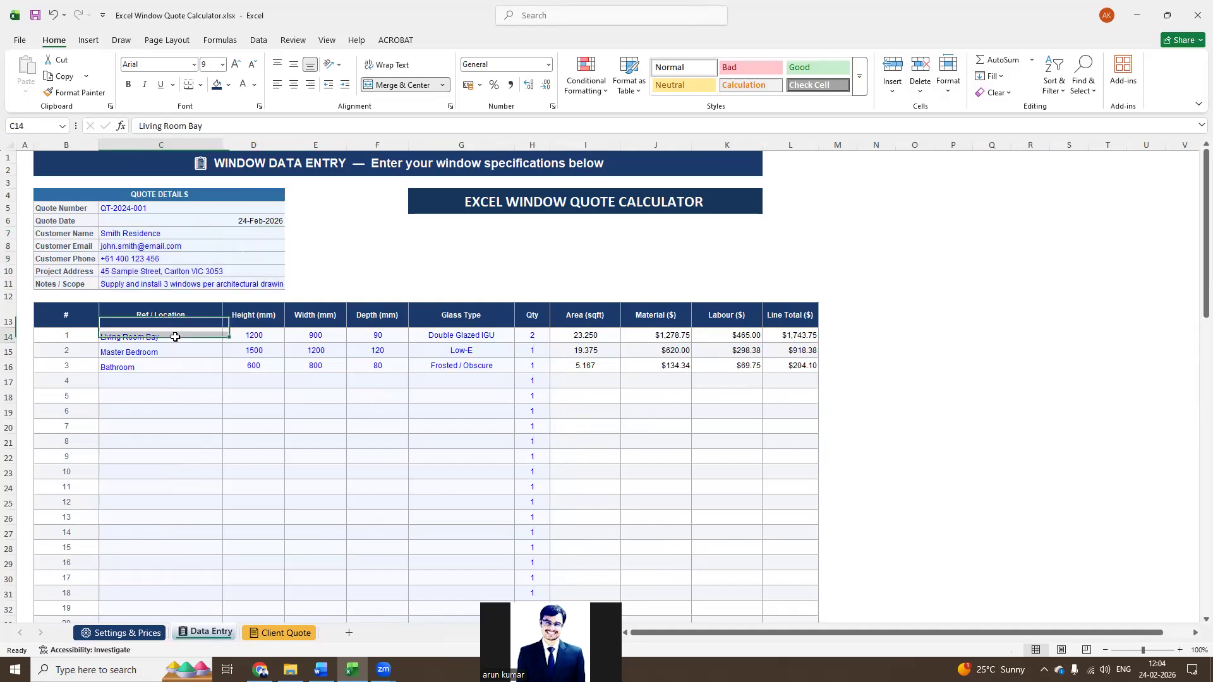
{"action": "left_click", "coordinate": [174, 340]}
{"action": "left_click", "coordinate": [288, 633]}
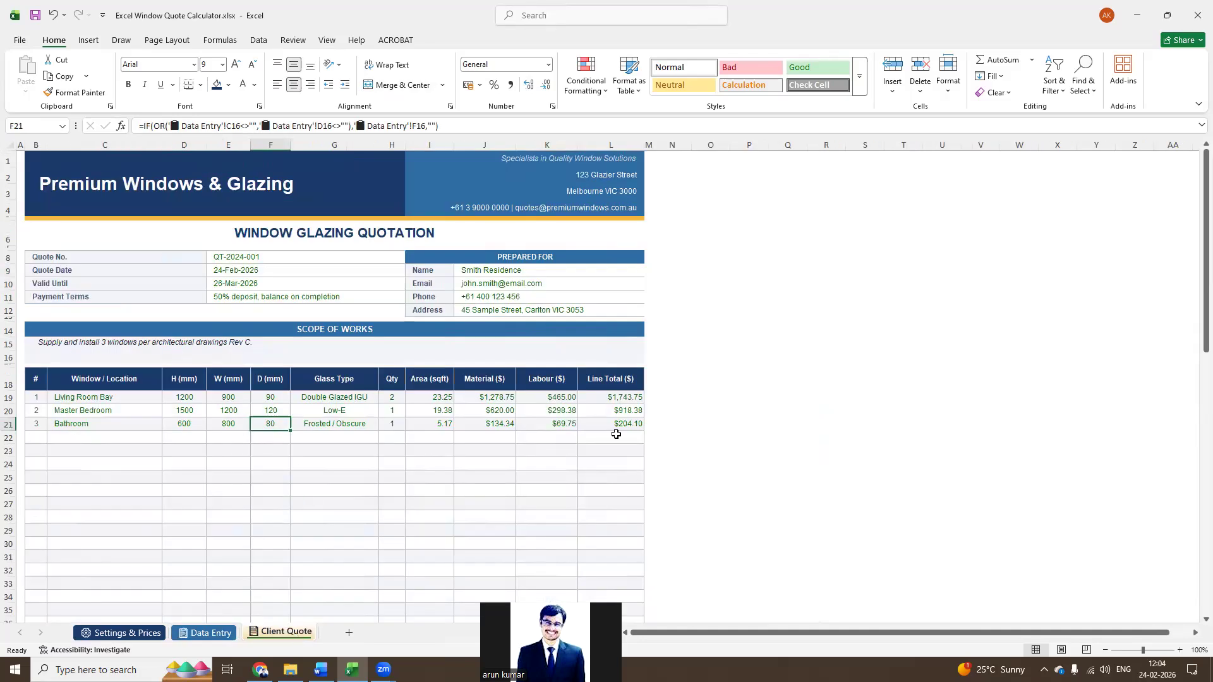
Inspect the material and labour subtotals at the end of the Client Quote and compare them with the Data Entry totals
{"action": "scroll", "coordinate": [574, 508], "scroll_direction": "down", "scroll_amount": 14}
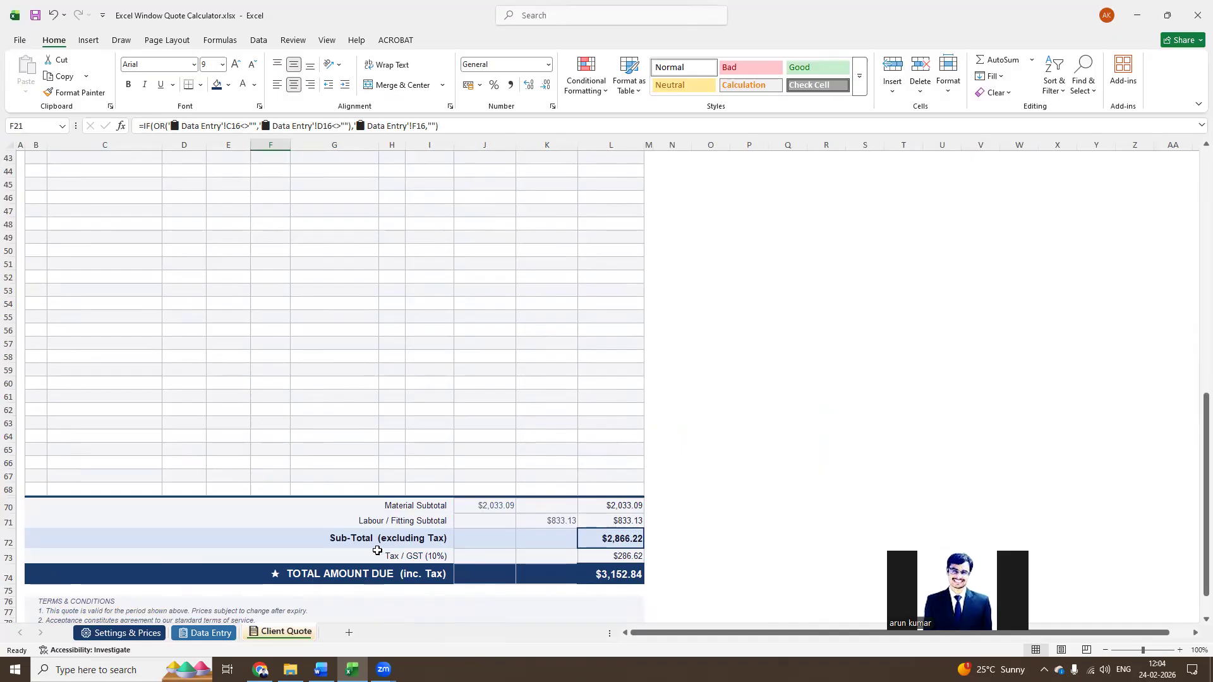
{"action": "left_click", "coordinate": [613, 508]}
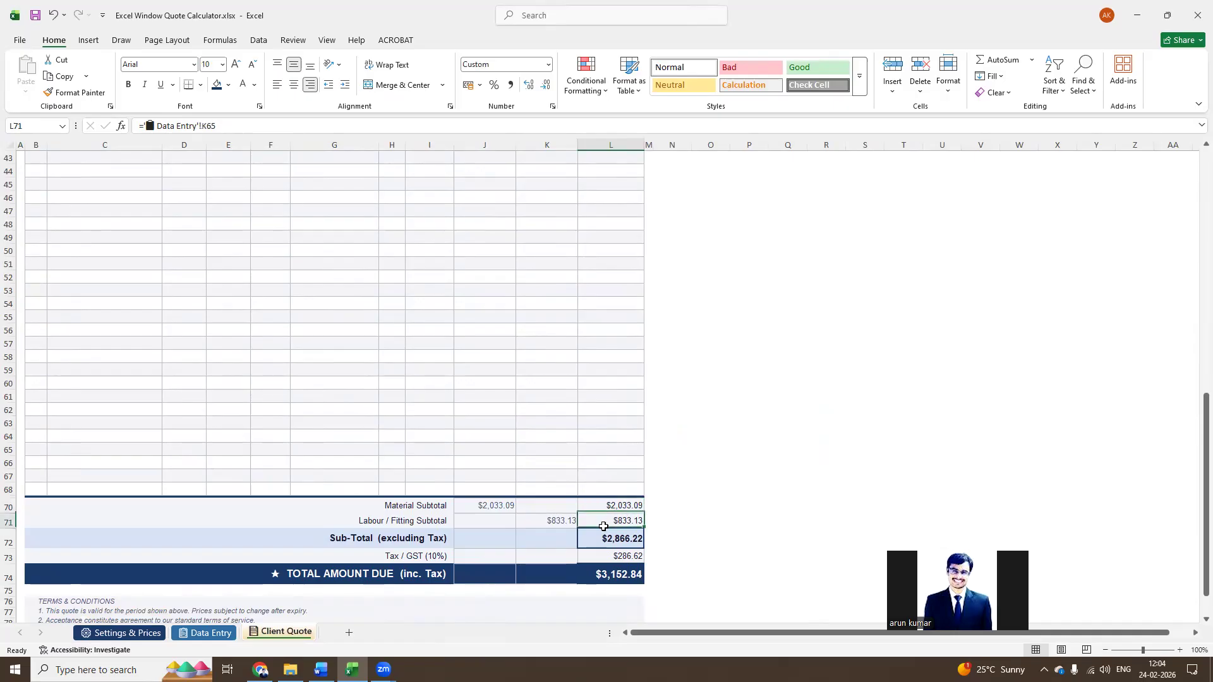
{"action": "left_click", "coordinate": [561, 525]}
{"action": "left_click", "coordinate": [495, 518]}
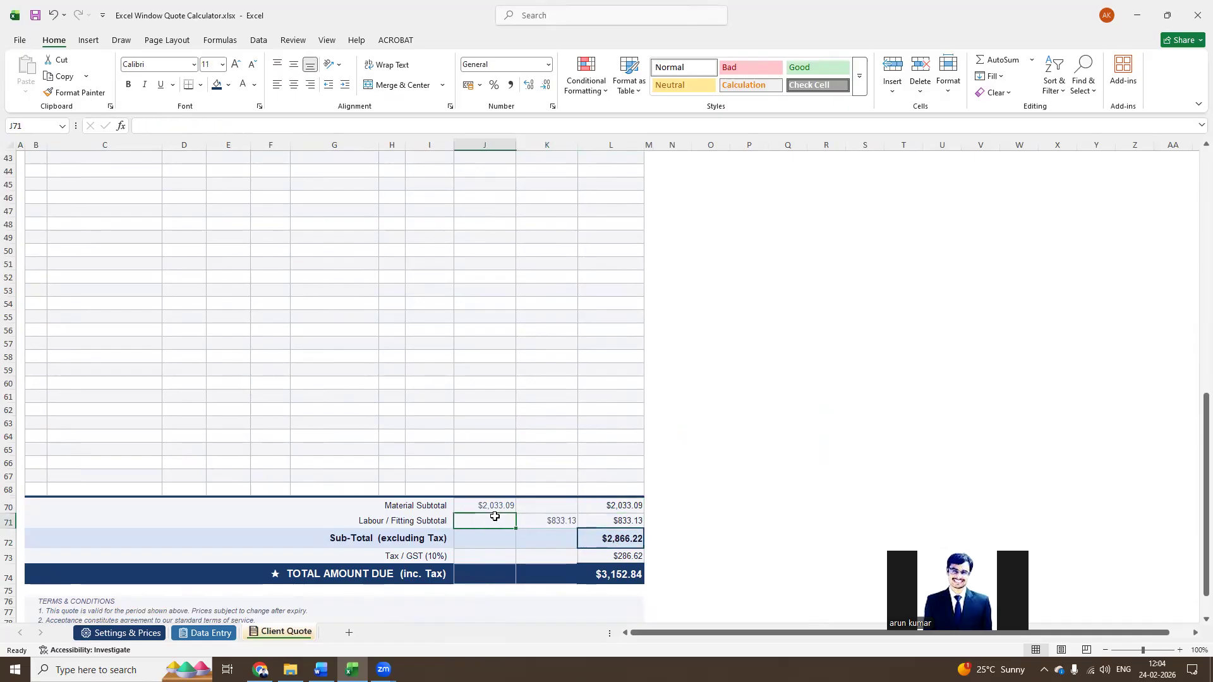
{"action": "left_click", "coordinate": [493, 505]}
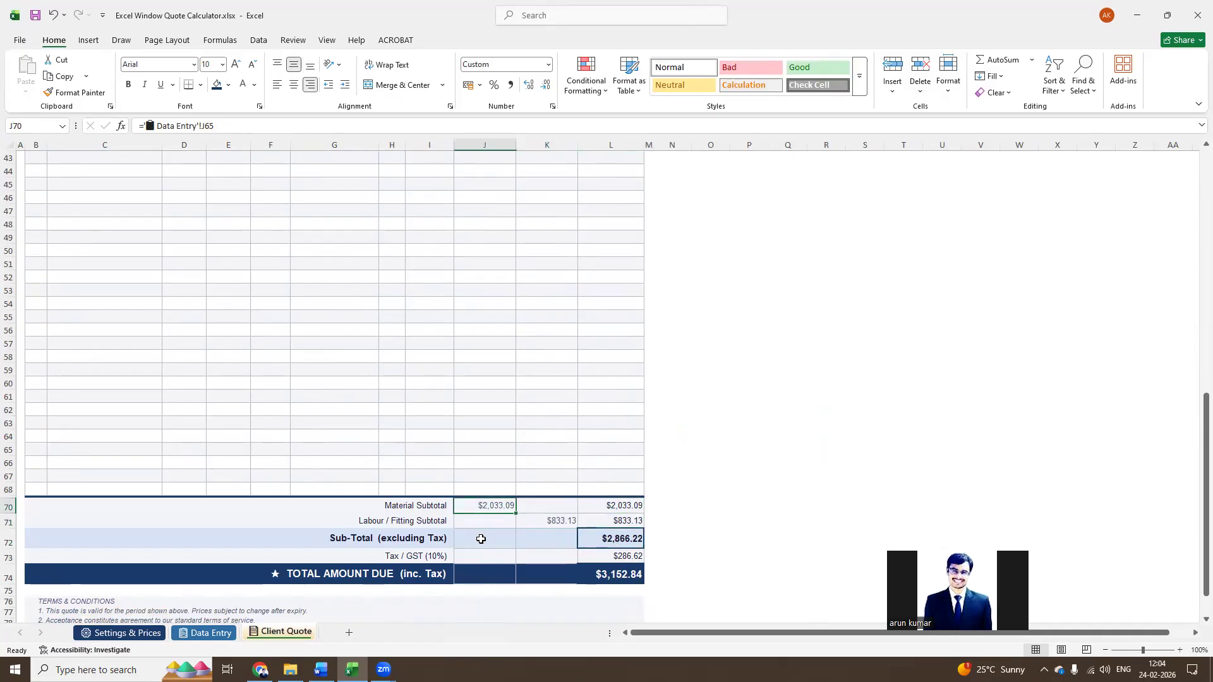
{"action": "left_click", "coordinate": [213, 634]}
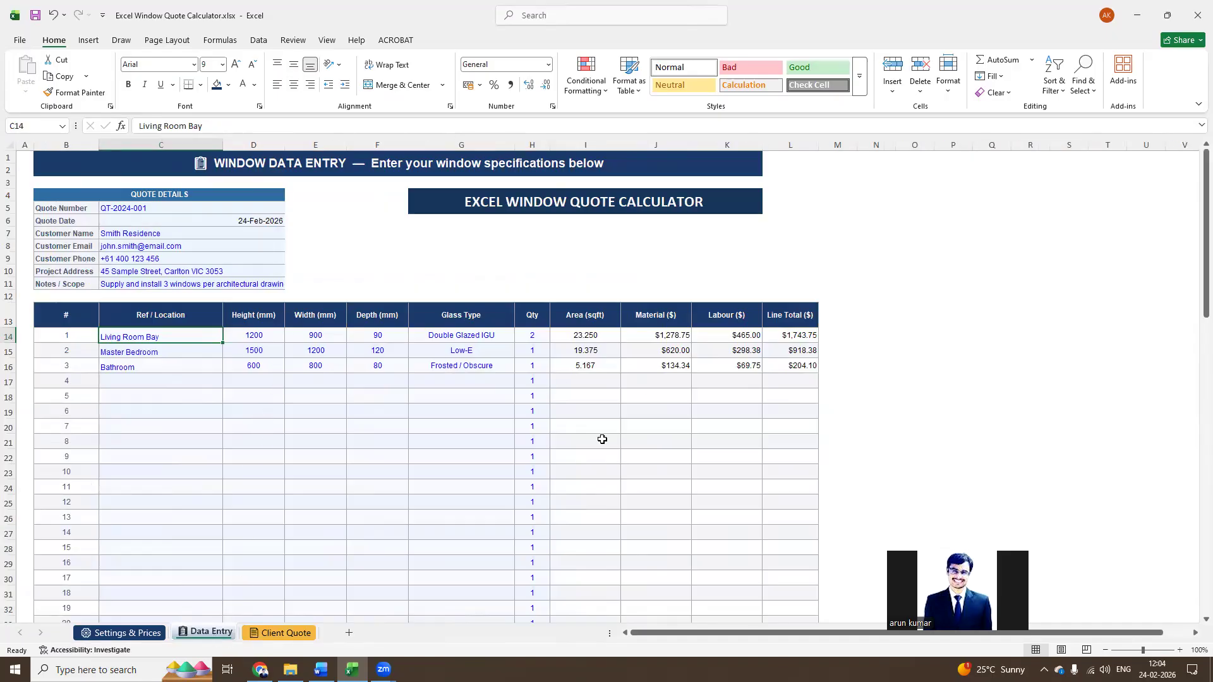
{"action": "scroll", "coordinate": [602, 439], "scroll_direction": "down", "scroll_amount": 17}
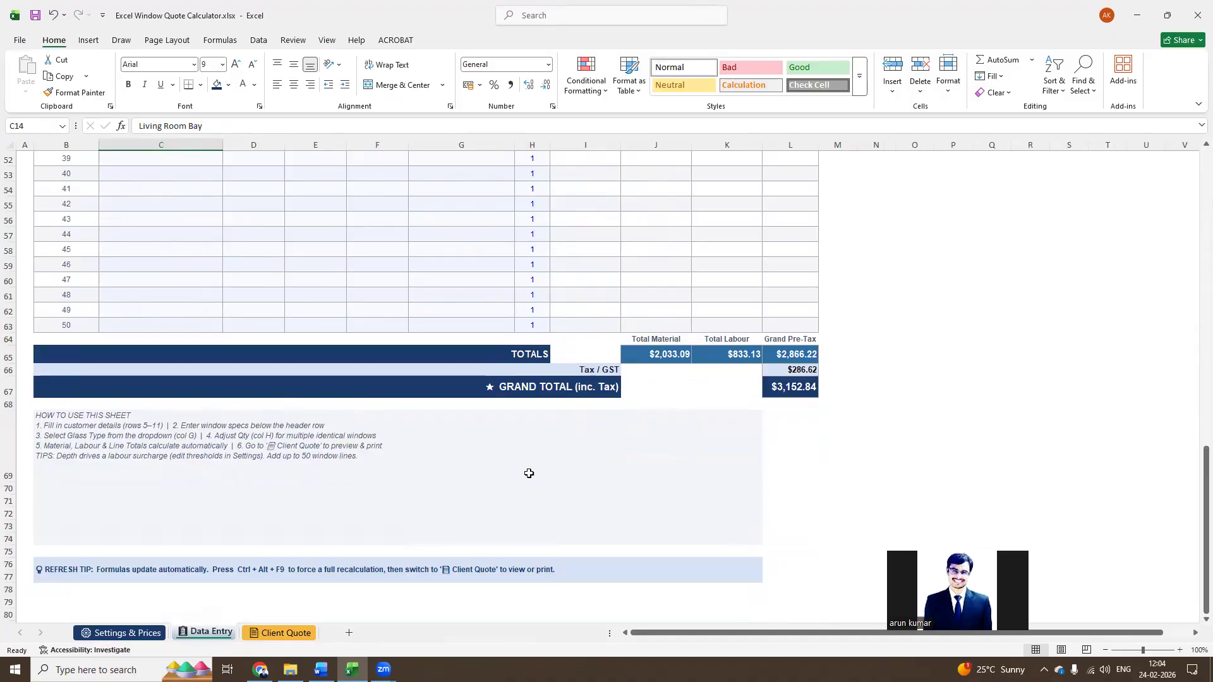
Inspect the company contact footer beneath the Client Quote's terms and conditions and its CONCATENATE formula
{"action": "left_click", "coordinate": [305, 637]}
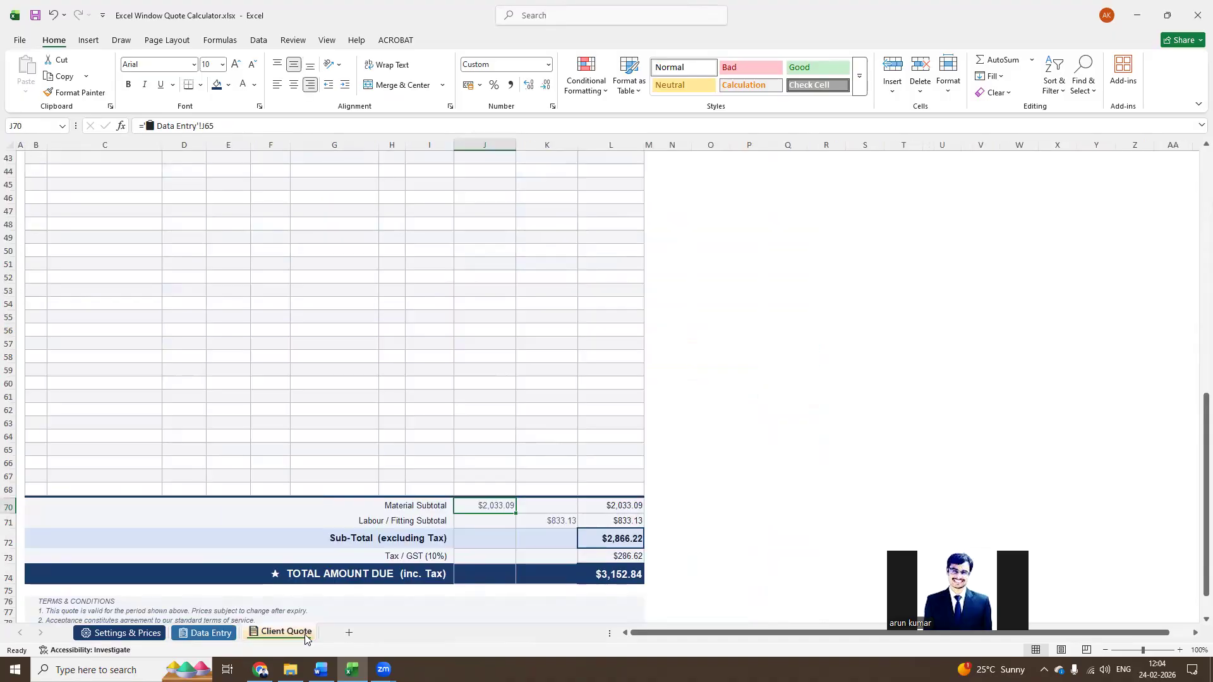
{"action": "scroll", "coordinate": [305, 638], "scroll_direction": "down", "scroll_amount": 3}
{"action": "scroll", "coordinate": [305, 638], "scroll_direction": "down", "scroll_amount": 2}
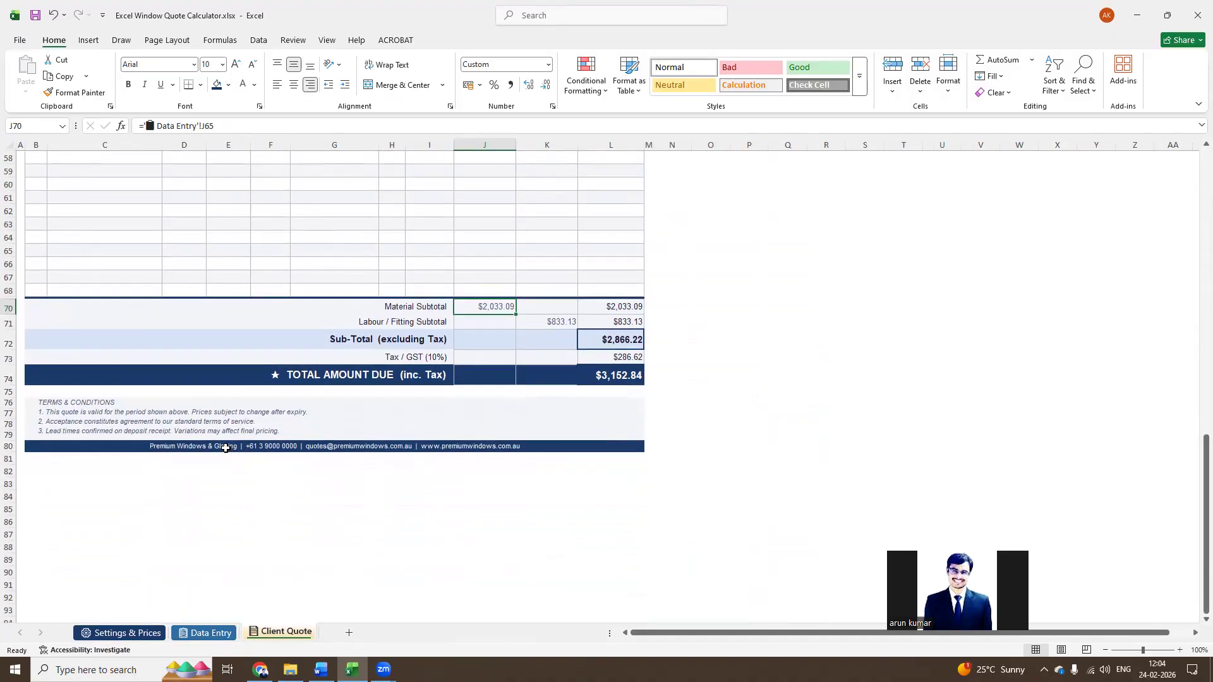
{"action": "left_click", "coordinate": [187, 449]}
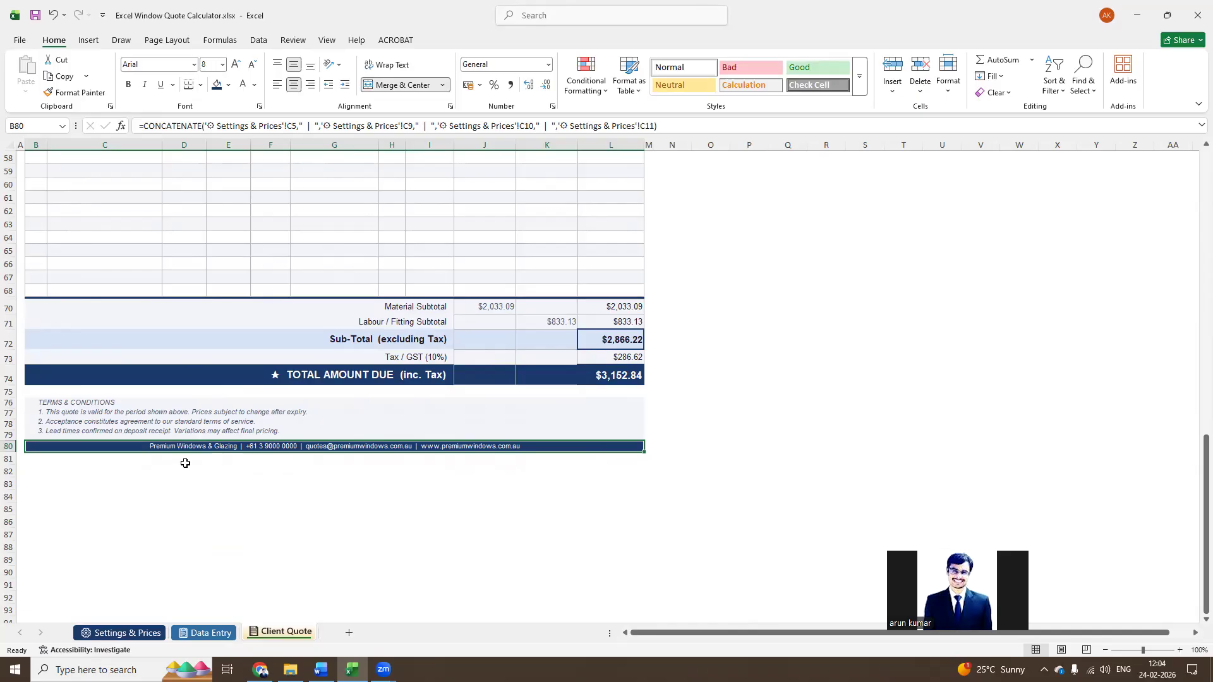
Change the company name on Settings & Prices to "Example Windows & Glazing" and check the Client Quote footer
{"action": "left_click", "coordinate": [119, 632]}
{"action": "left_click", "coordinate": [242, 224]}
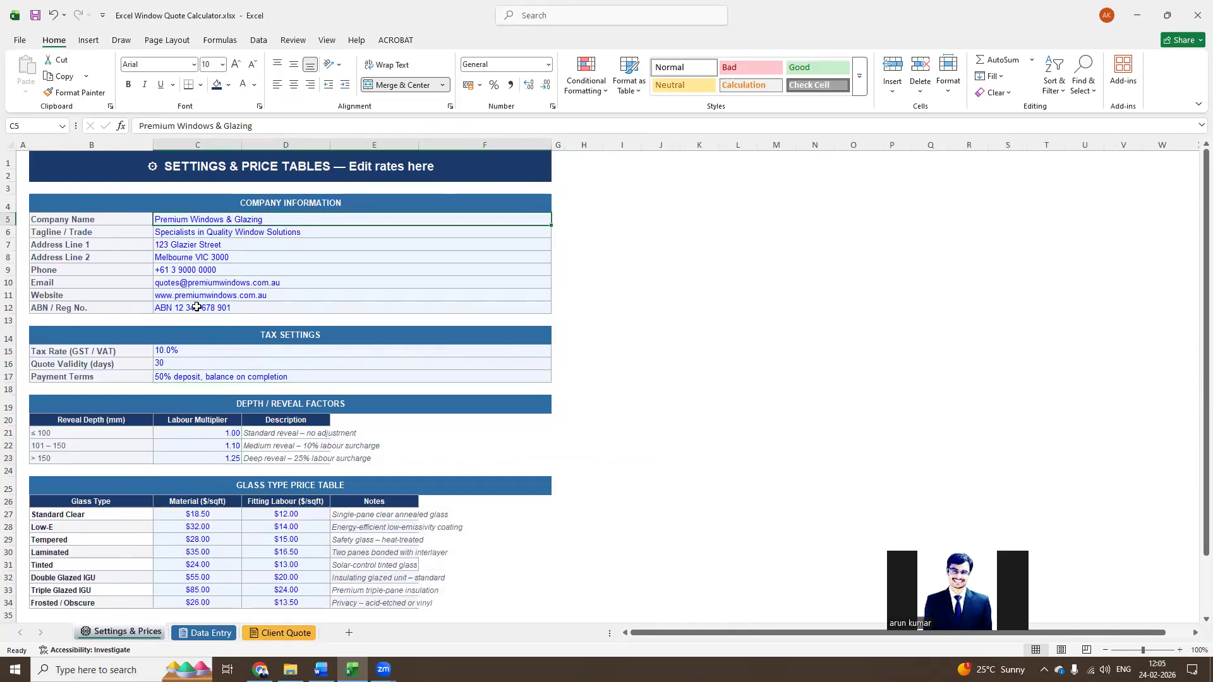
{"action": "double_click", "coordinate": [157, 126]}
{"action": "type", "text": "ex"}
{"action": "key", "text": "BackSpace"}
{"action": "key", "text": "BackSpace"}
{"action": "type", "text": "Example"}
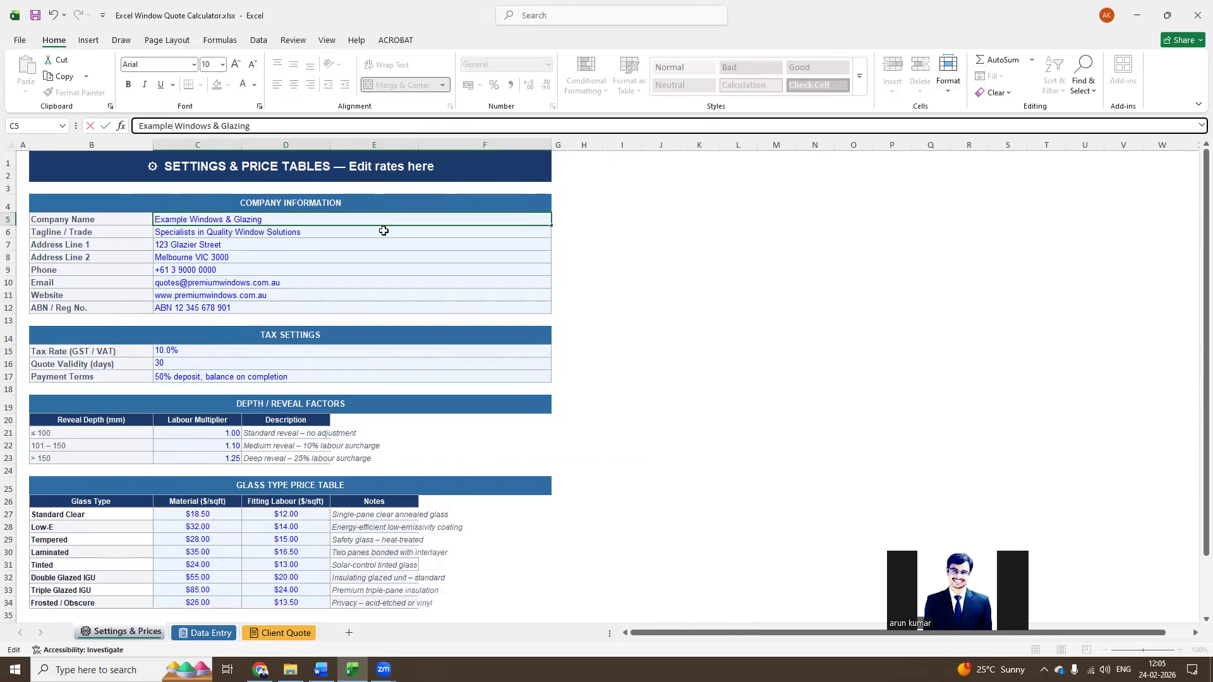
{"action": "left_click", "coordinate": [698, 231]}
{"action": "left_click", "coordinate": [286, 633]}
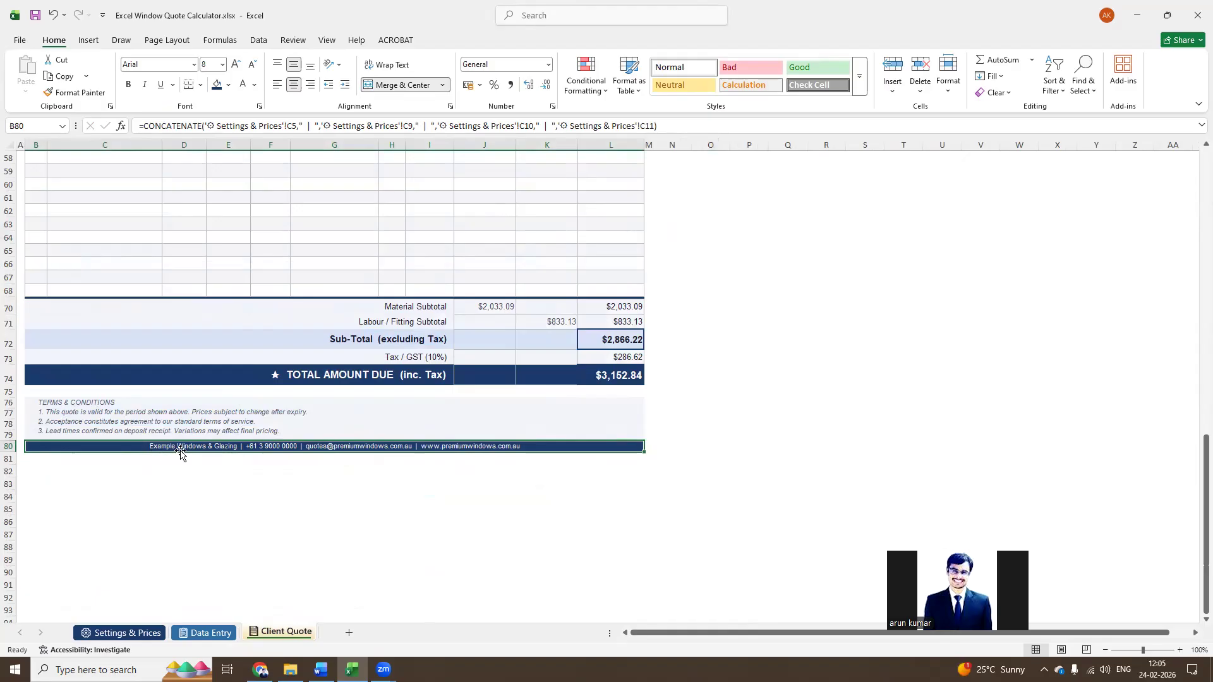
Compare the contact details in the Client Quote footer with the company information on the Settings & Prices sheet
{"action": "left_click", "coordinate": [120, 633]}
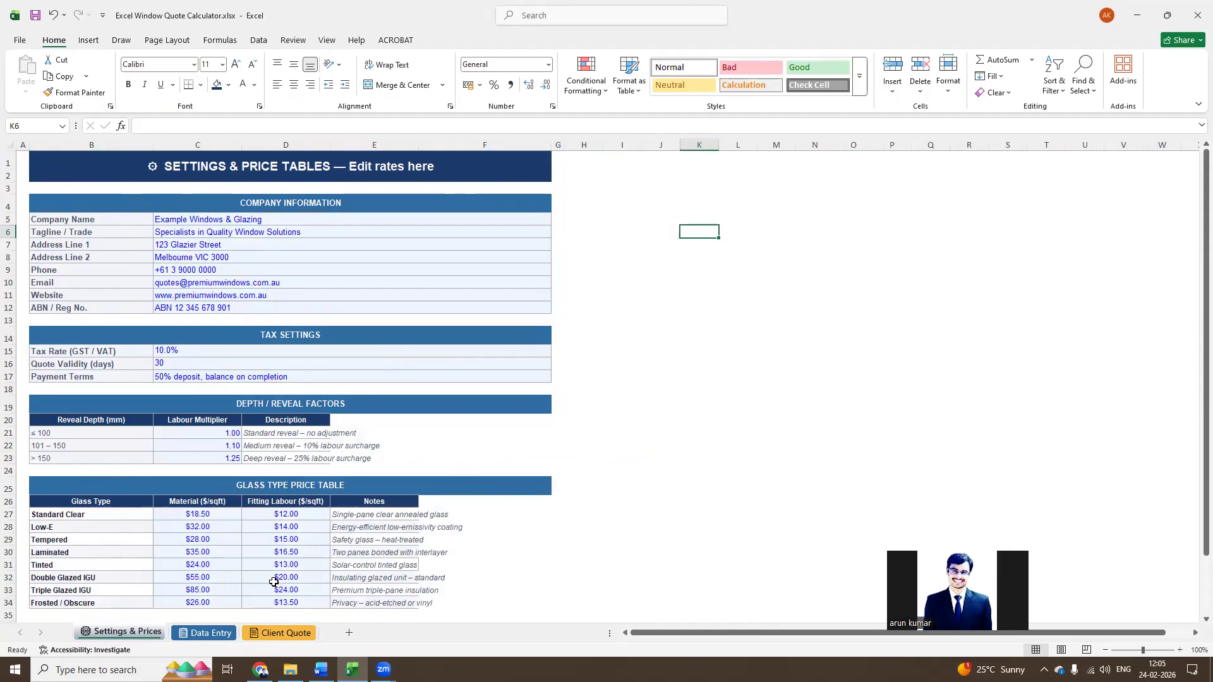
{"action": "left_click", "coordinate": [280, 633]}
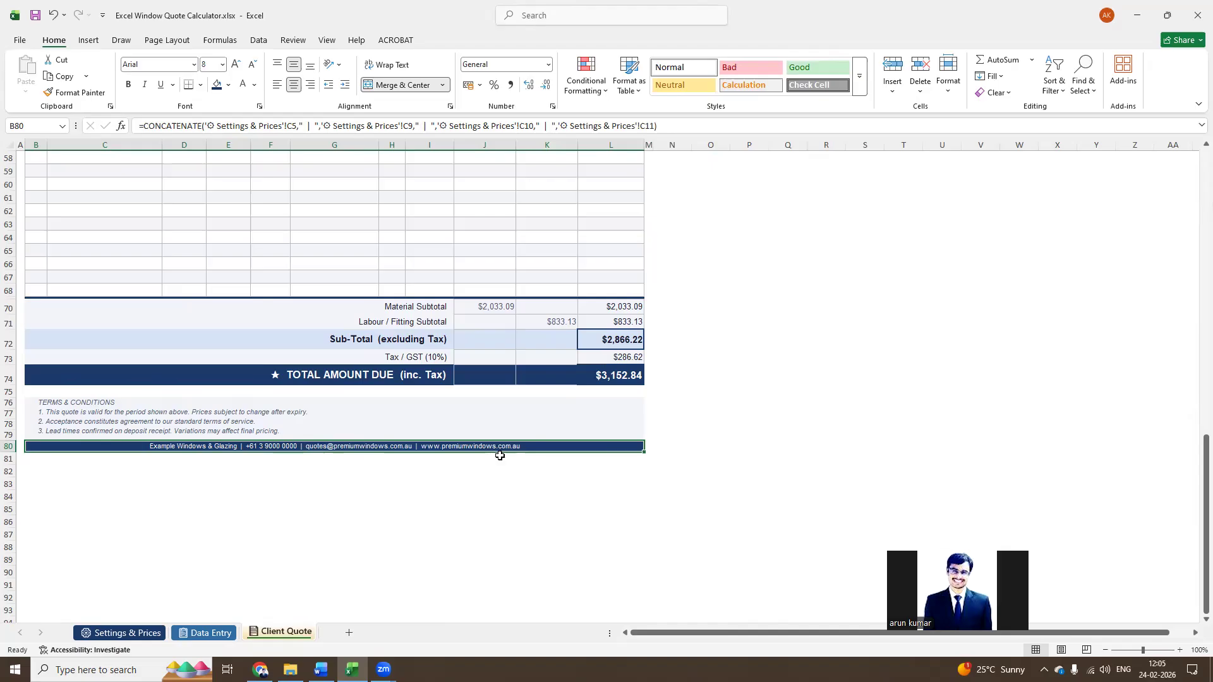
{"action": "left_click", "coordinate": [104, 633]}
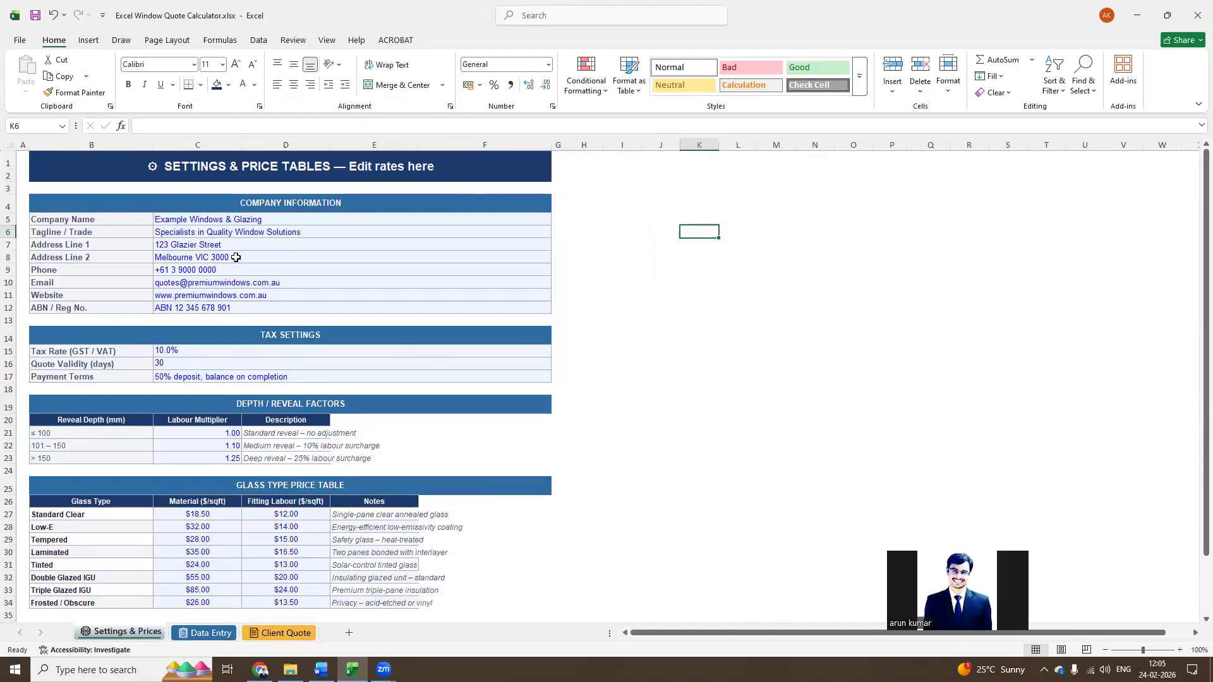
{"action": "left_click", "coordinate": [228, 296]}
{"action": "left_click_drag", "start_coordinate": [234, 223], "coordinate": [235, 310]}
{"action": "left_click", "coordinate": [263, 632]}
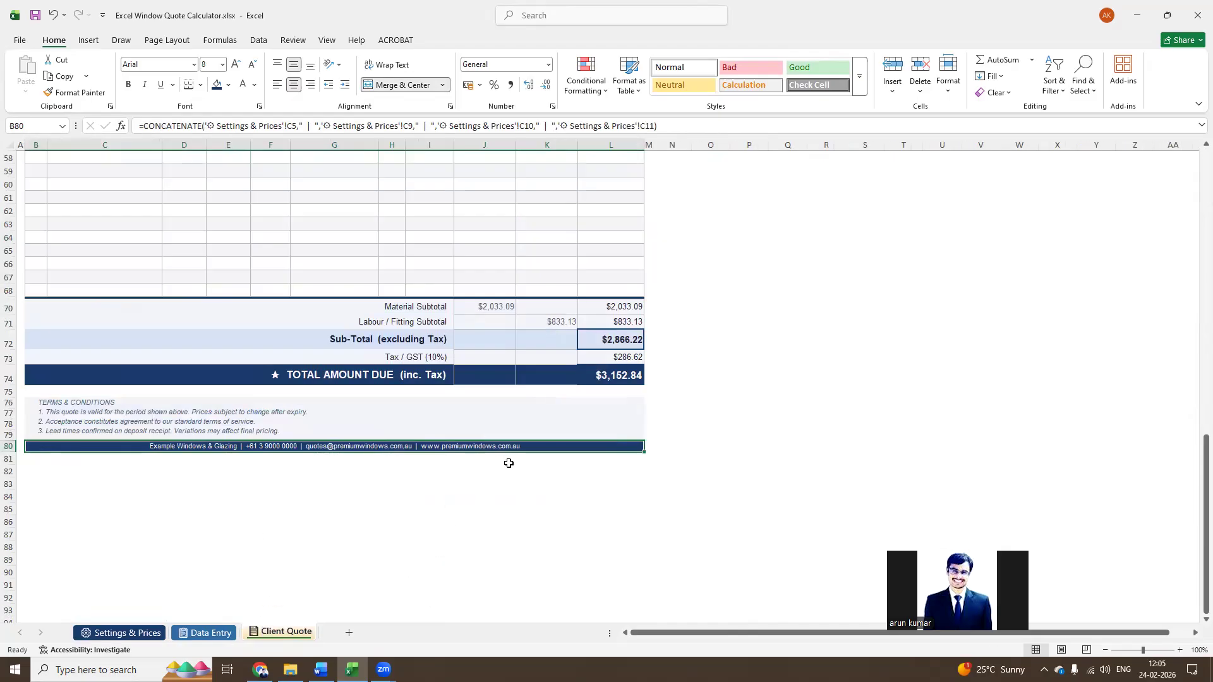
{"action": "left_click", "coordinate": [499, 509]}
Set up the Client Quote sheet for printing with scaling set to Fit Sheet on One Page
{"action": "scroll", "coordinate": [325, 447], "scroll_direction": "up", "scroll_amount": 19}
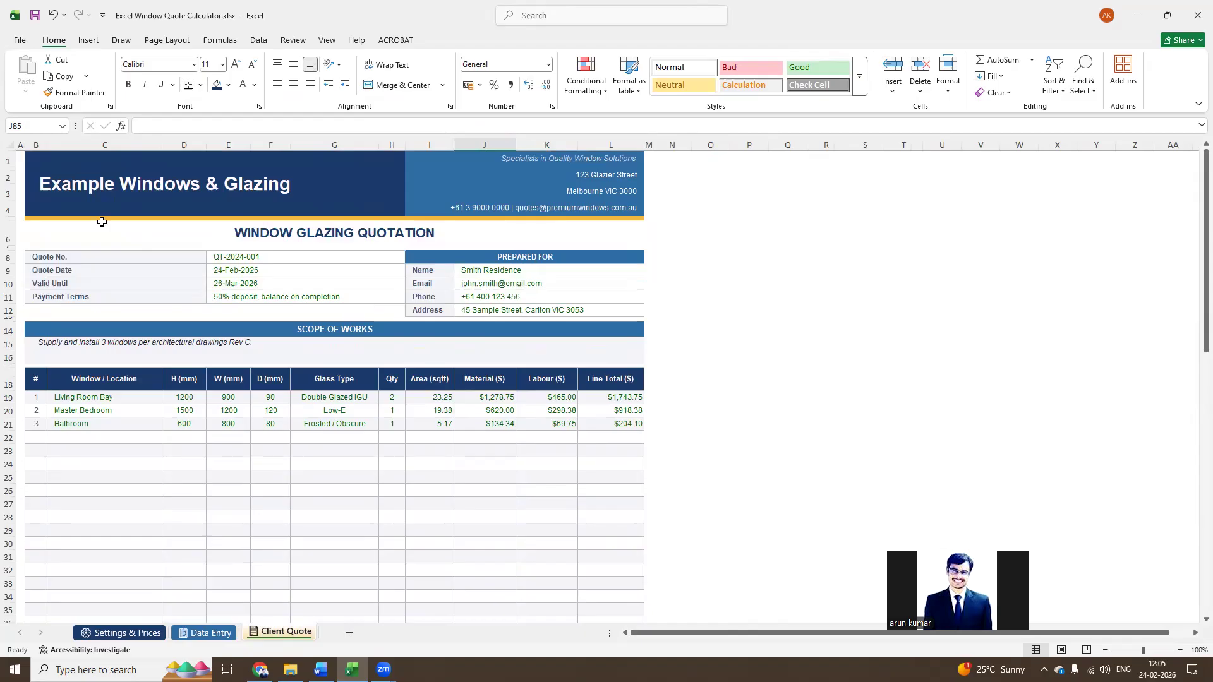
{"action": "left_click", "coordinate": [81, 420]}
{"action": "key", "text": "ctrl+p"}
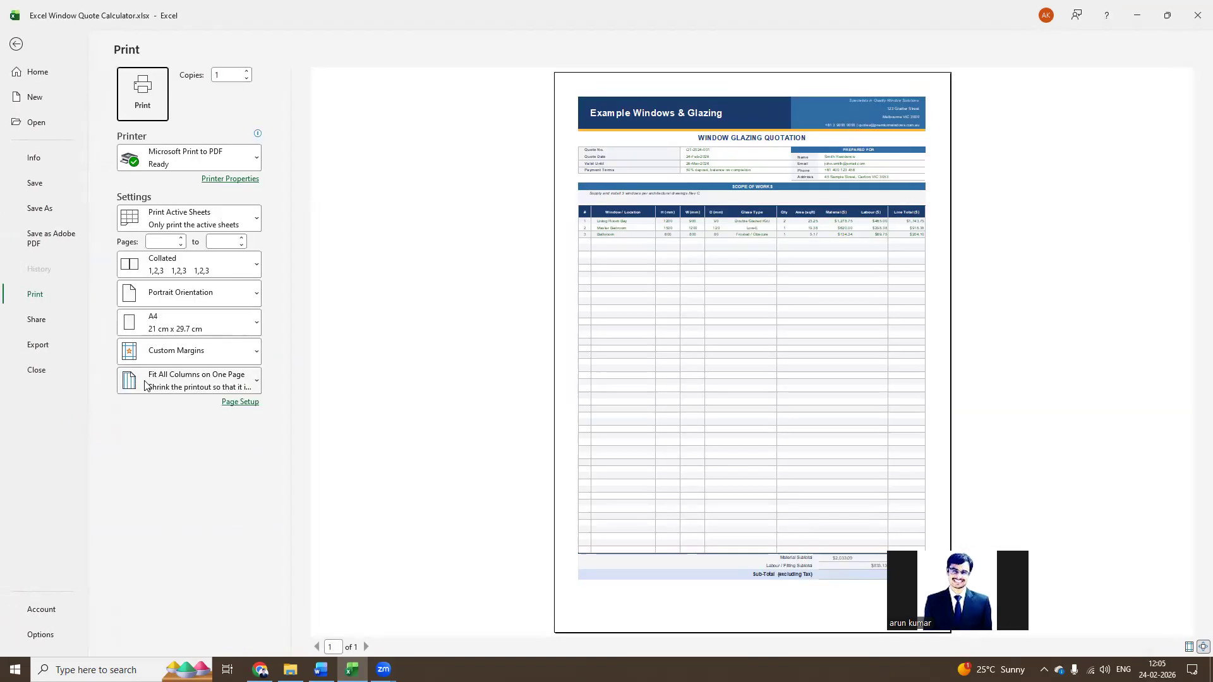
{"action": "left_click", "coordinate": [183, 387]}
{"action": "left_click", "coordinate": [198, 456]}
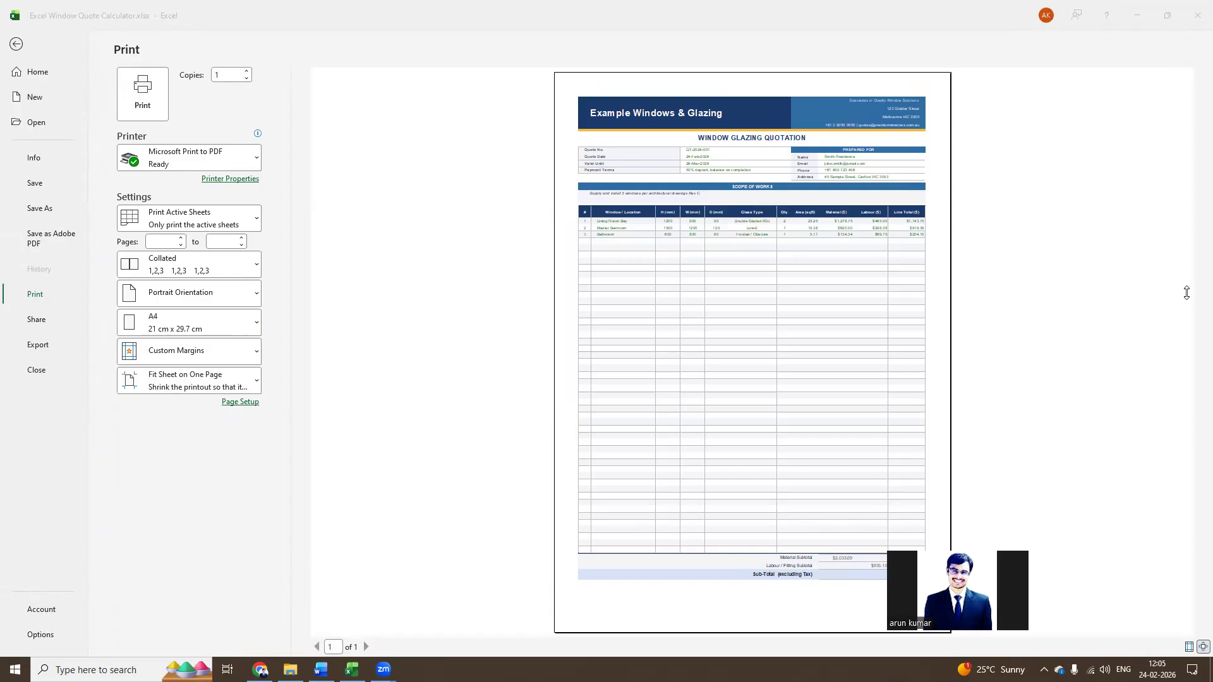
Print the client quote to a PDF file saved on the Desktop as Quotation2.pdf
{"action": "left_click", "coordinate": [142, 104]}
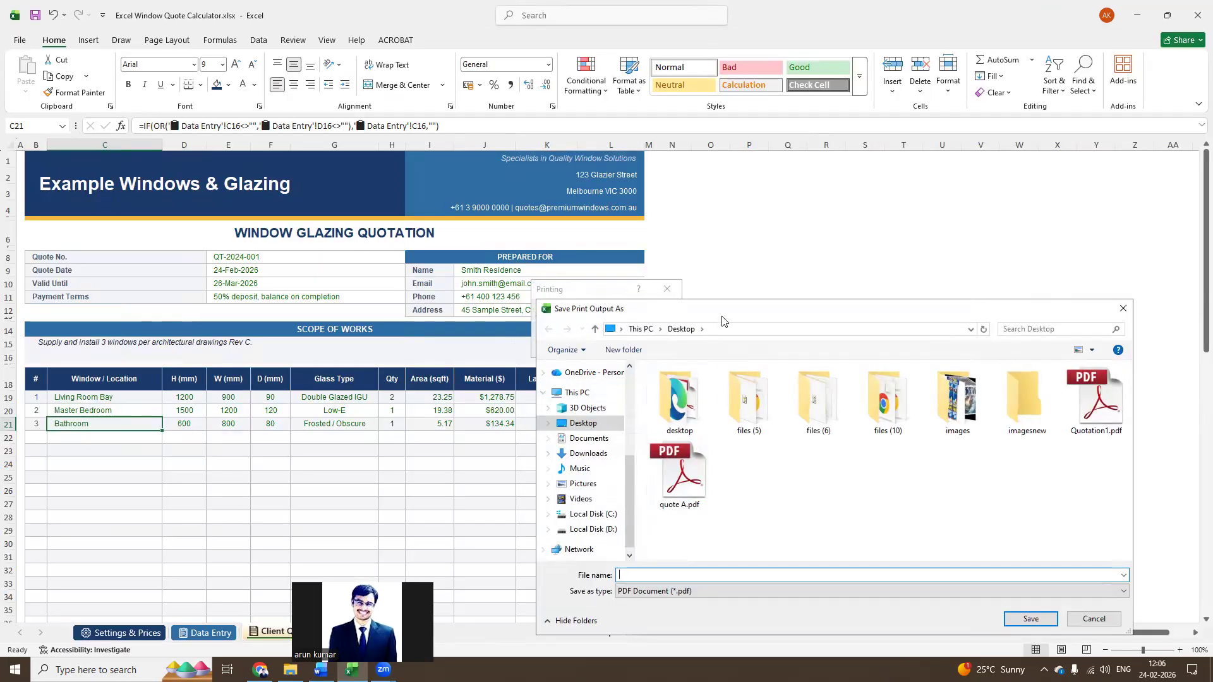
{"action": "left_click_drag", "start_coordinate": [692, 308], "coordinate": [362, 200]}
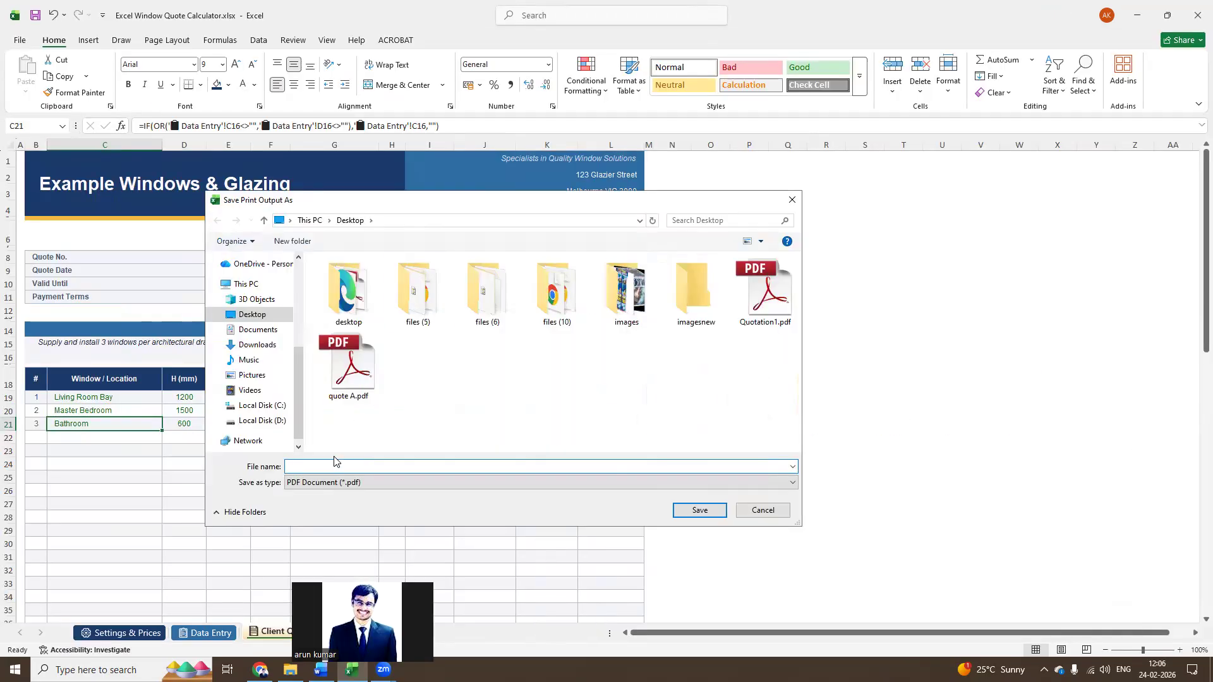
{"action": "type", "text": "Quo"}
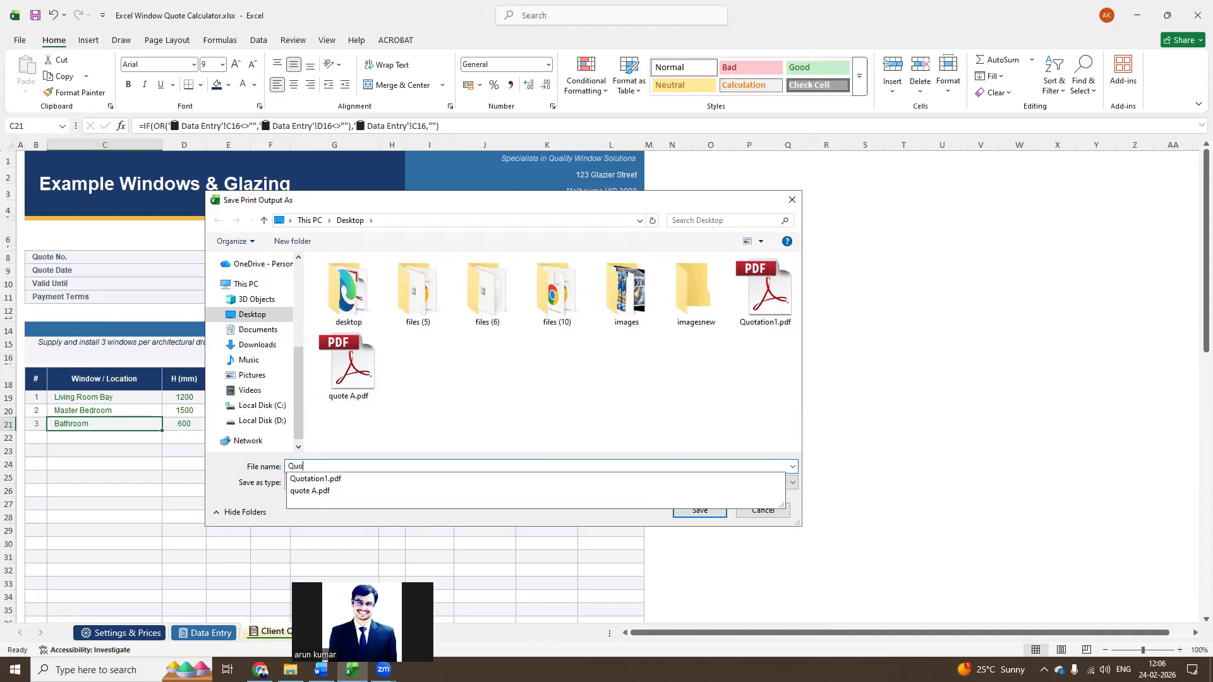
{"action": "type", "text": "ta"}
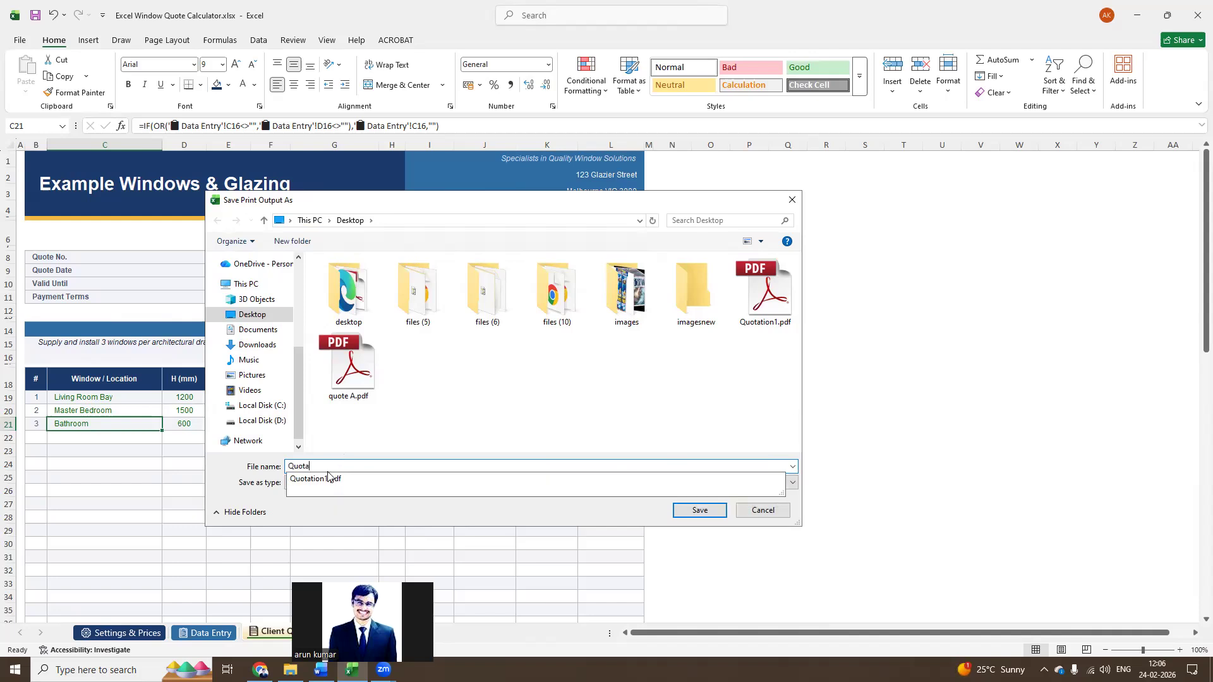
{"action": "left_click", "coordinate": [328, 478]}
{"action": "left_click", "coordinate": [335, 466]}
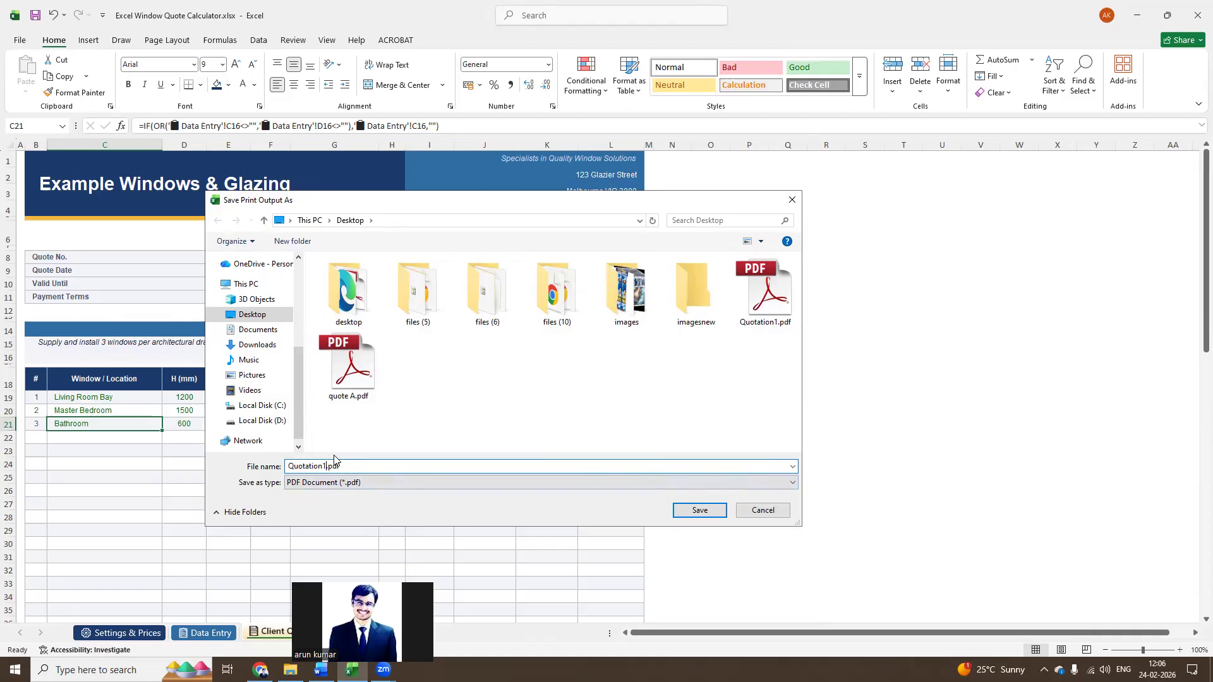
{"action": "type", "text": "2"}
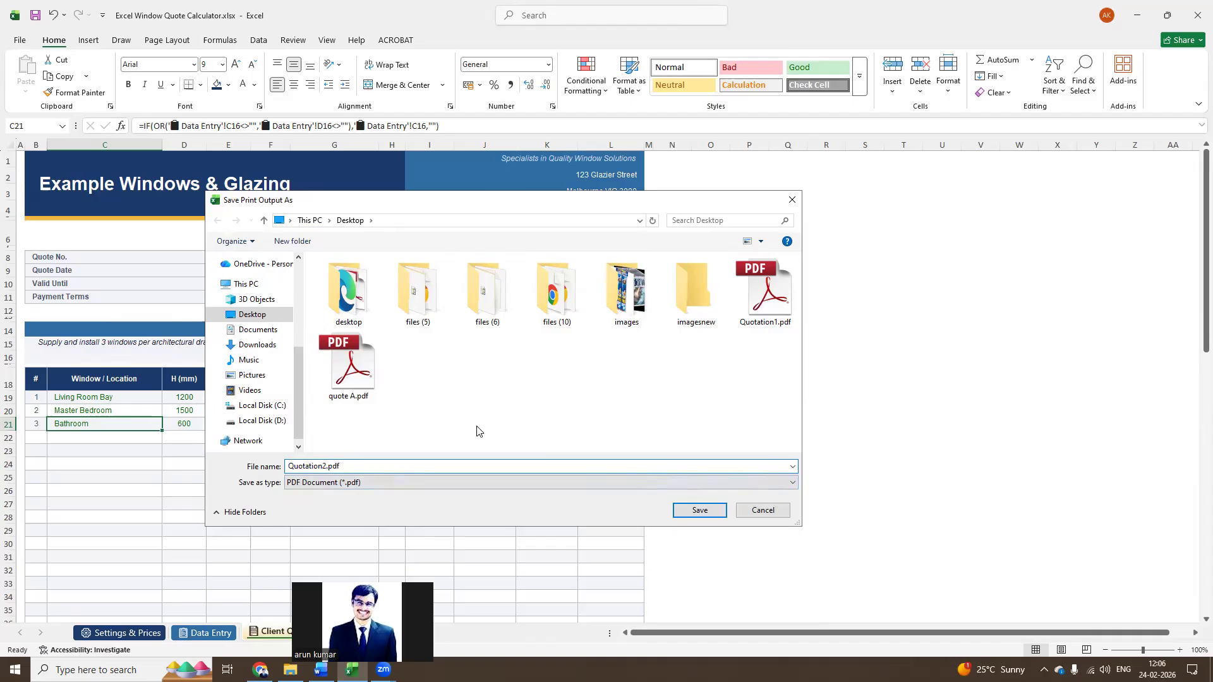
{"action": "left_click", "coordinate": [702, 510]}
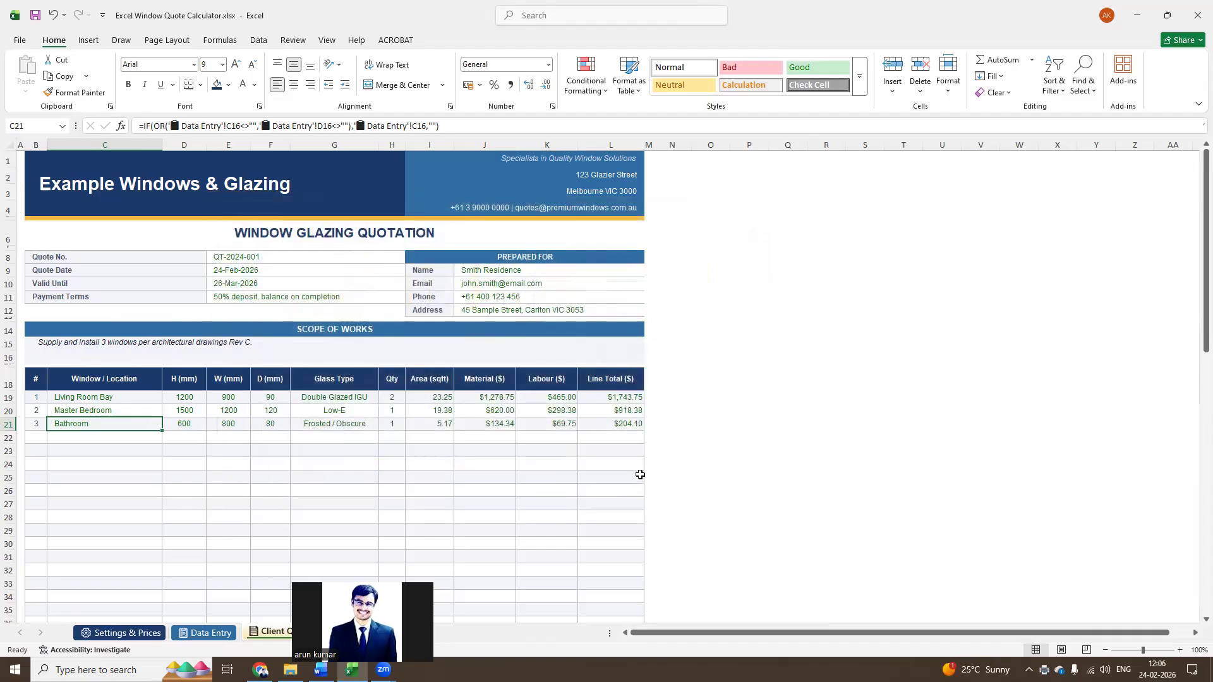
Open Quotation2.pdf from the desktop and review its header, window rows and subtotals
{"action": "key", "text": "super+d"}
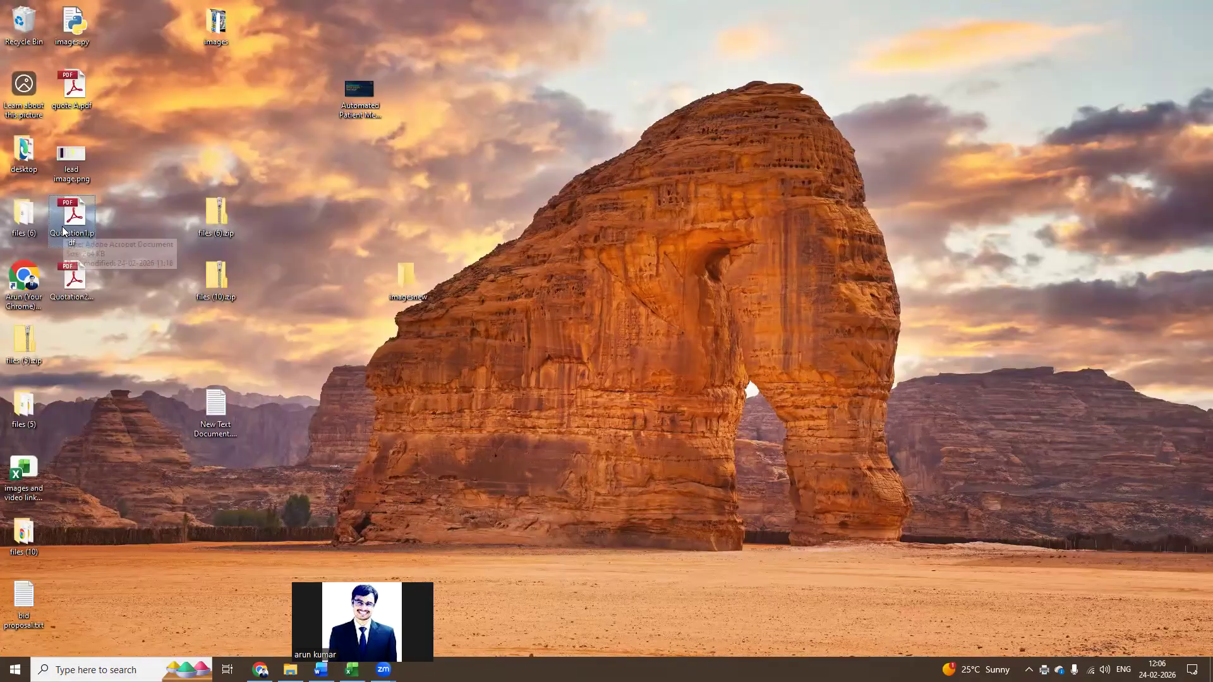
{"action": "double_click", "coordinate": [75, 276]}
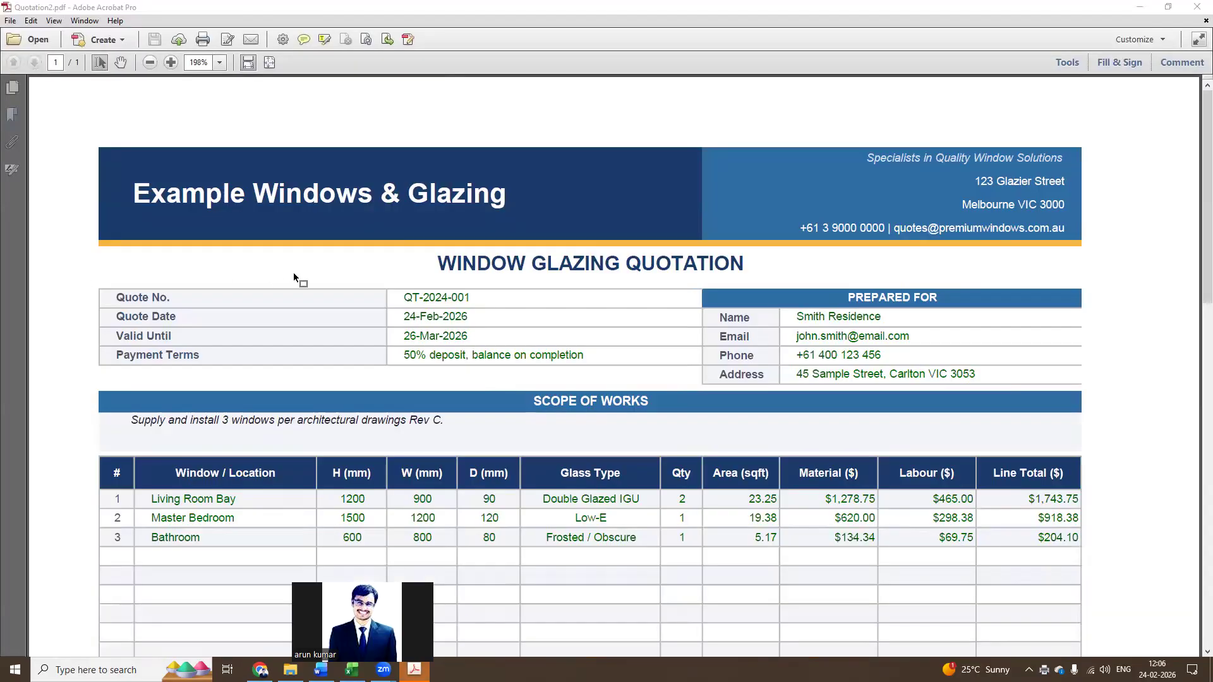
{"action": "scroll", "coordinate": [288, 264], "scroll_direction": "down", "scroll_amount": 4}
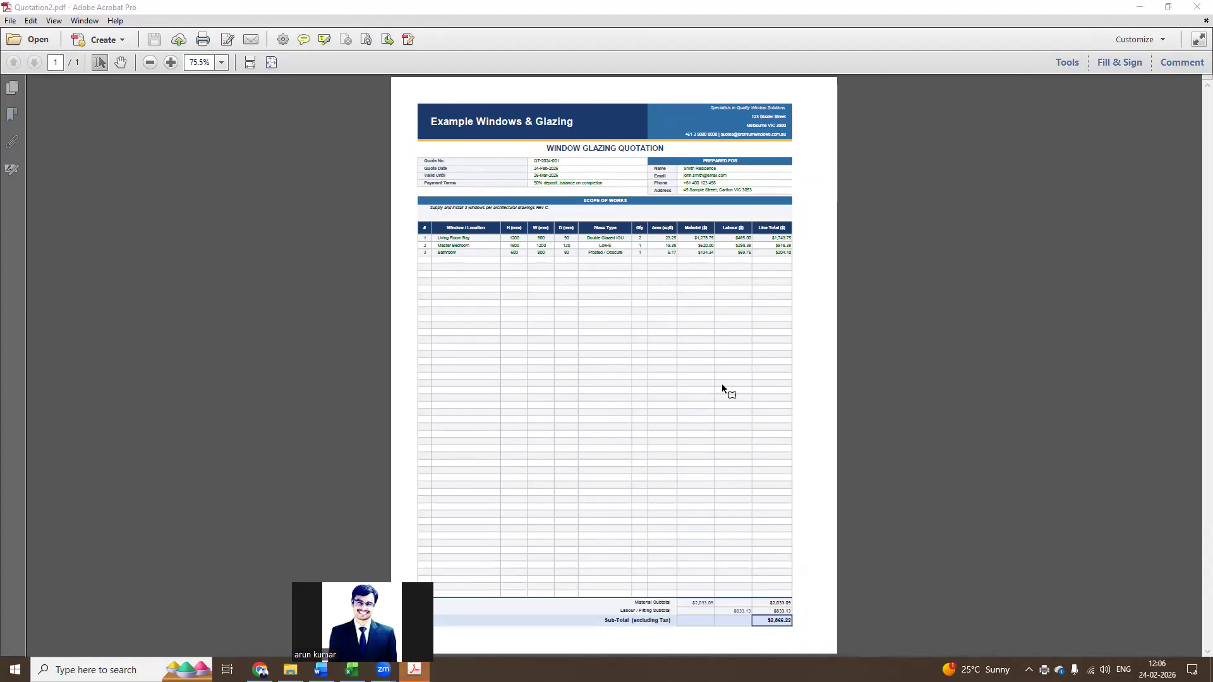
{"action": "scroll", "coordinate": [722, 384], "scroll_direction": "up", "scroll_amount": 2}
{"action": "scroll", "coordinate": [733, 367], "scroll_direction": "up", "scroll_amount": 2}
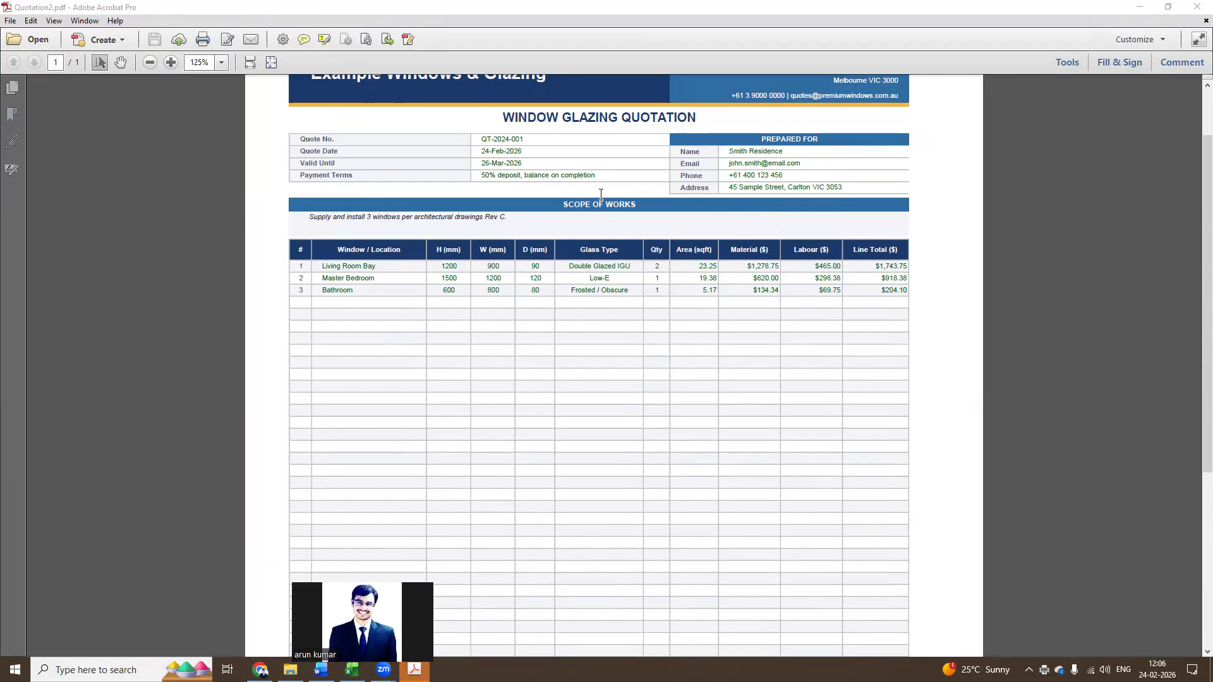
{"action": "scroll", "coordinate": [597, 194], "scroll_direction": "up", "scroll_amount": 2}
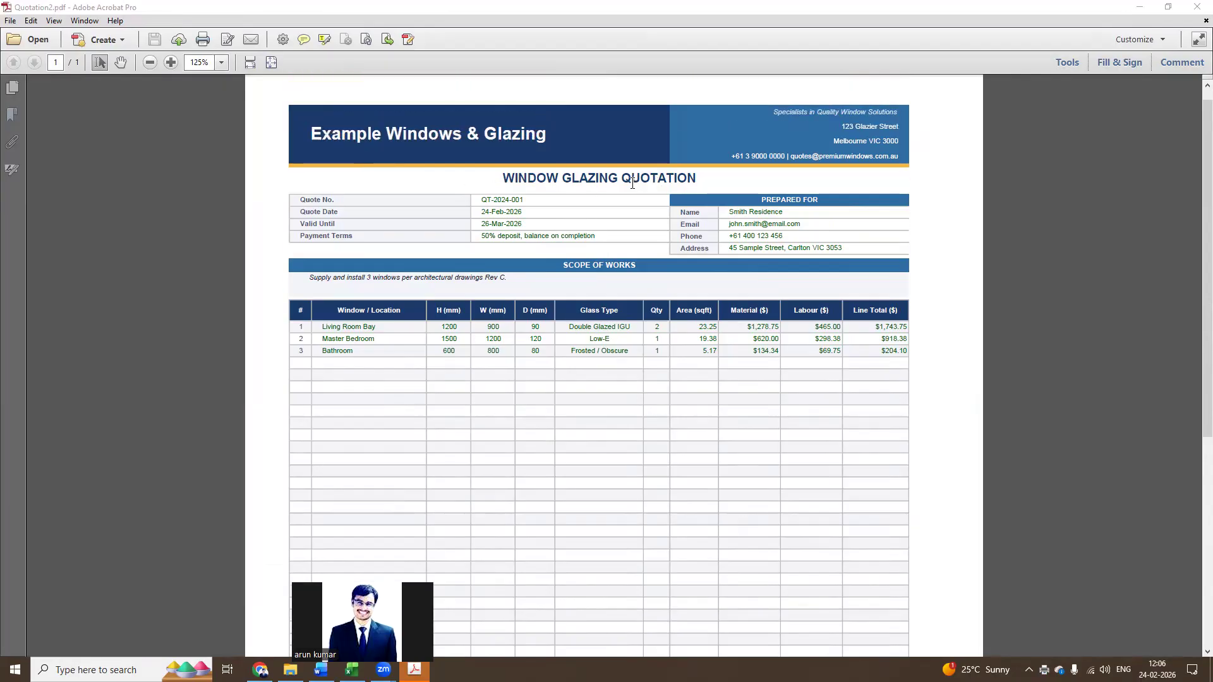
{"action": "scroll", "coordinate": [635, 181], "scroll_direction": "down", "scroll_amount": 10}
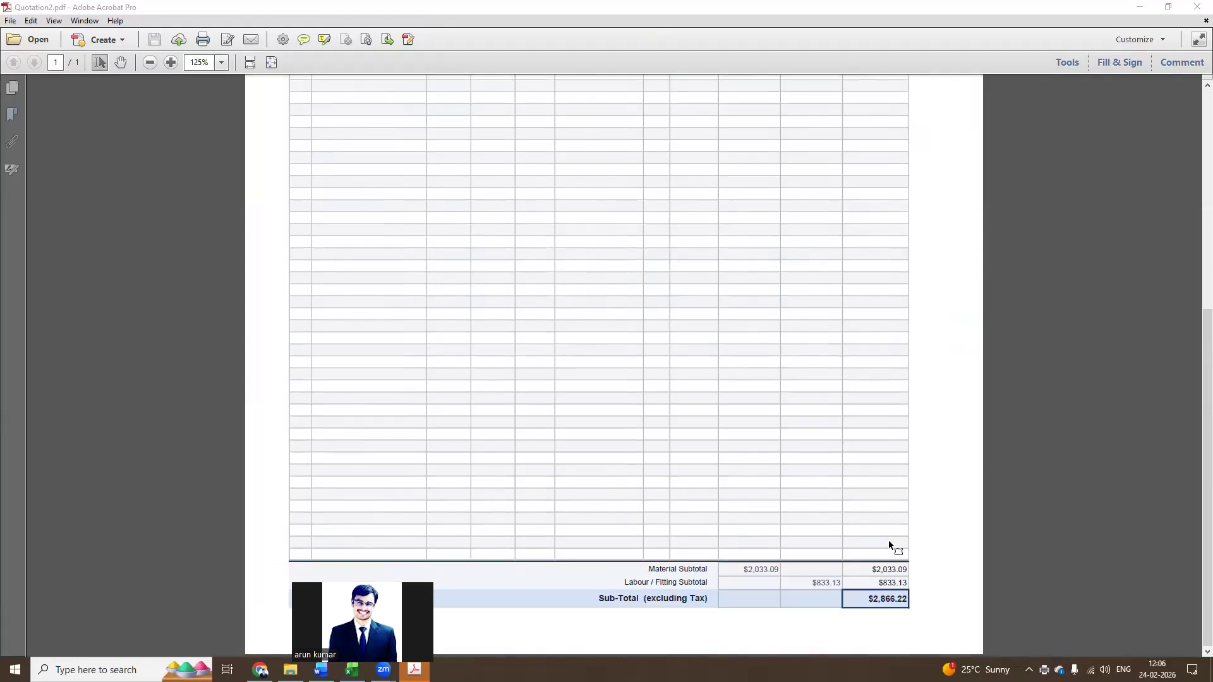
{"action": "scroll", "coordinate": [887, 540], "scroll_direction": "up", "scroll_amount": 10}
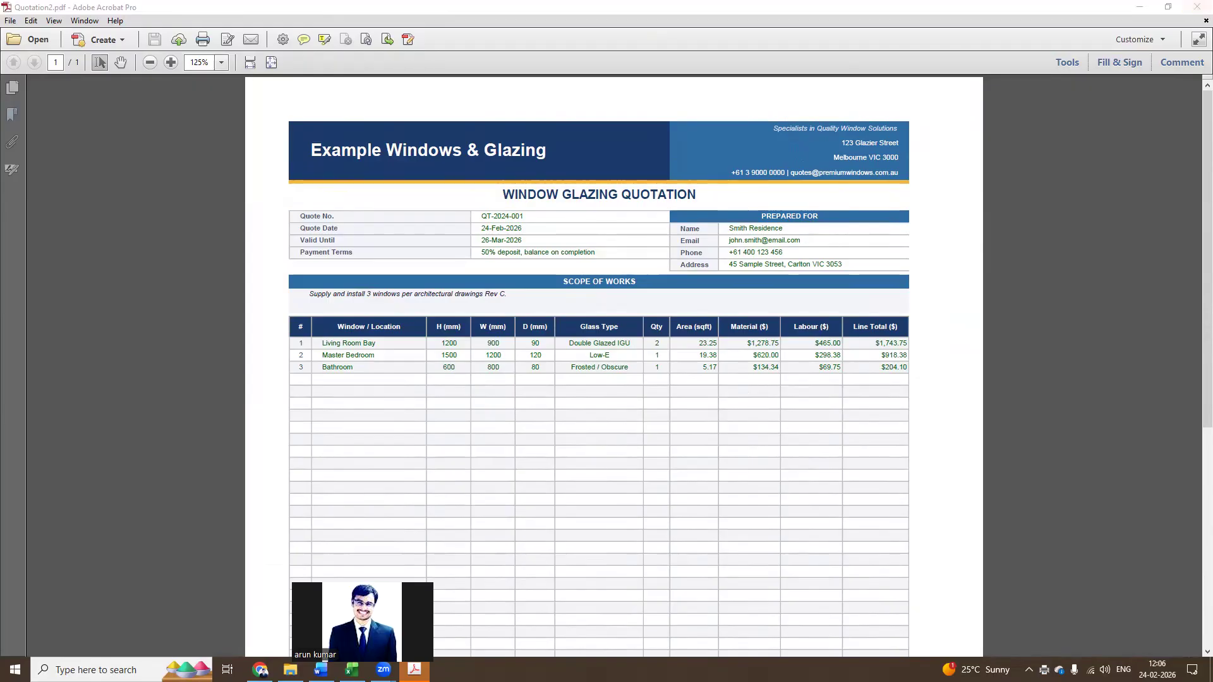
Switch back to the Excel workbook and view the quote details and window entries on the Data Entry sheet
{"action": "left_click", "coordinate": [383, 420]}
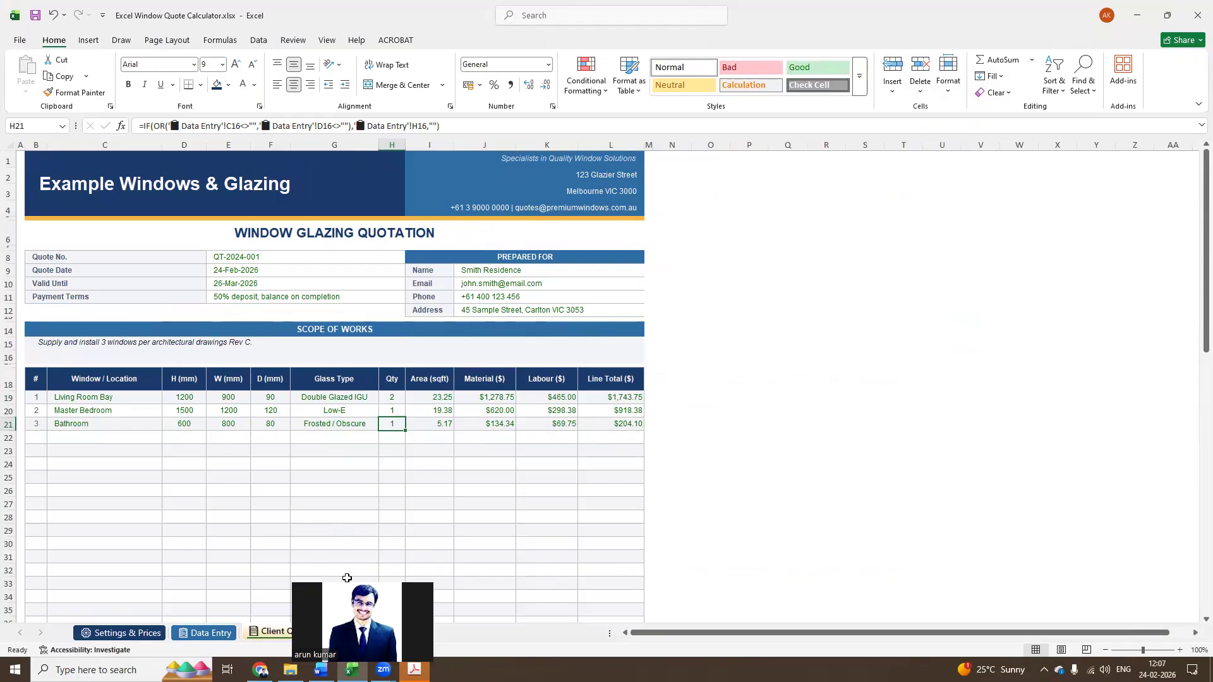
{"action": "left_click_drag", "start_coordinate": [346, 578], "coordinate": [753, 512]}
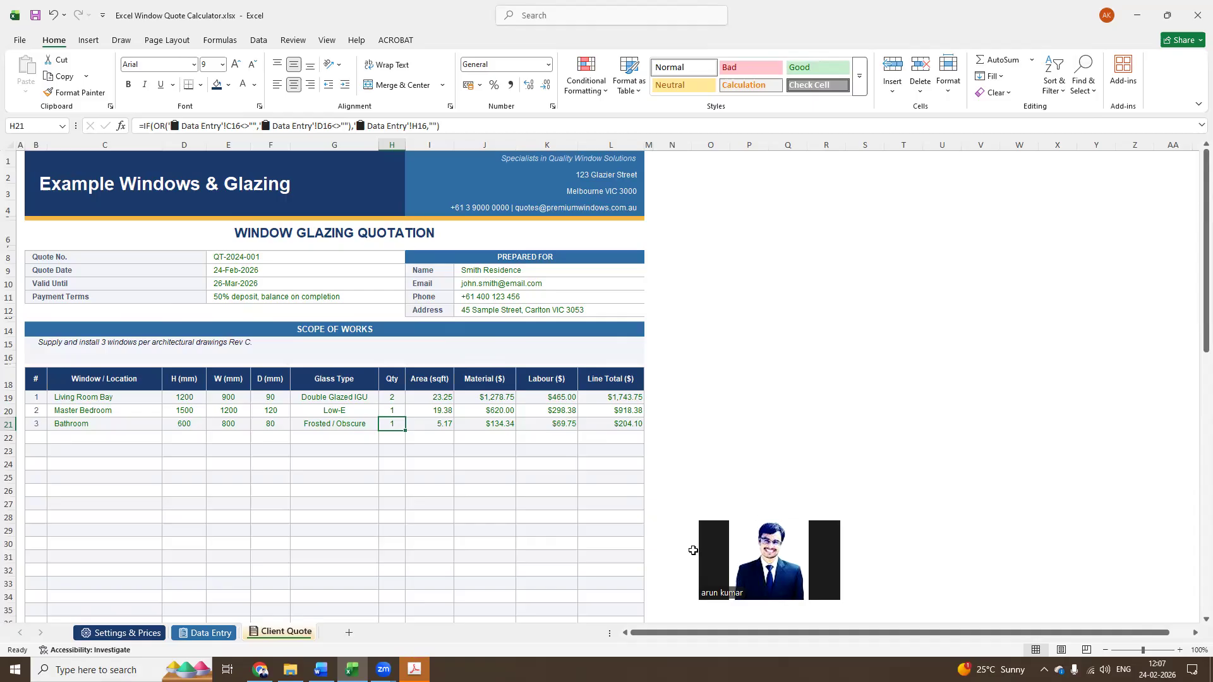
{"action": "key", "text": "ctrl+Page_Up"}
{"action": "scroll", "coordinate": [612, 433], "scroll_direction": "up", "scroll_amount": 12}
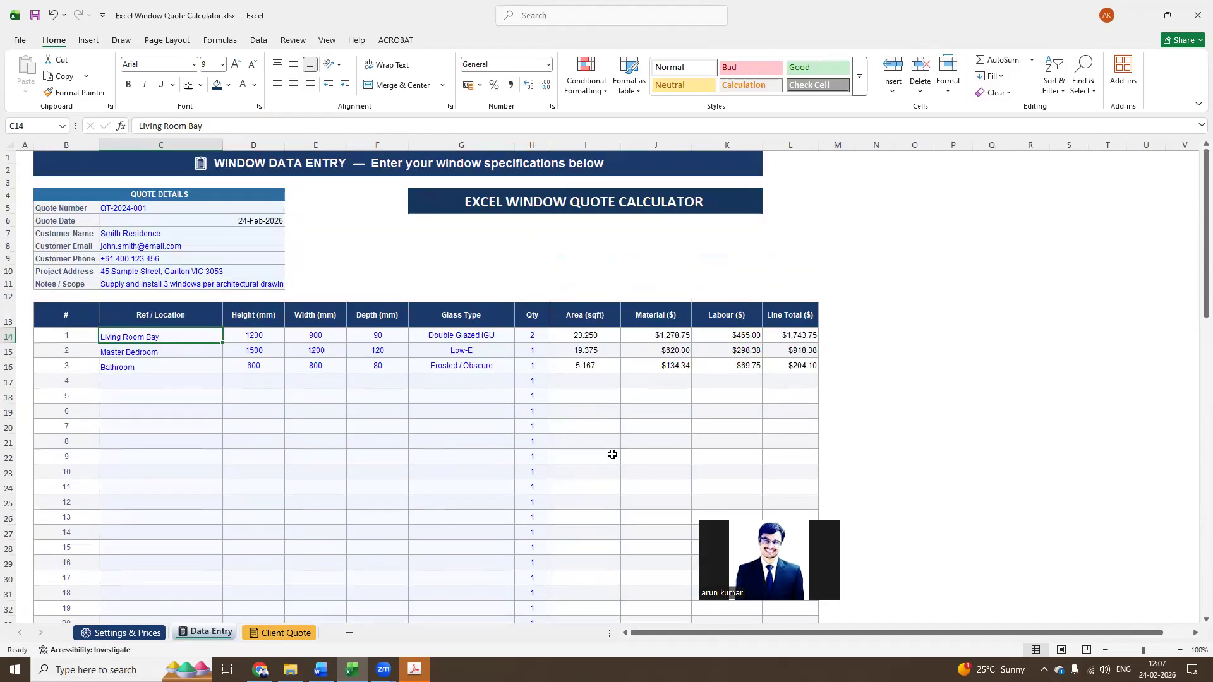